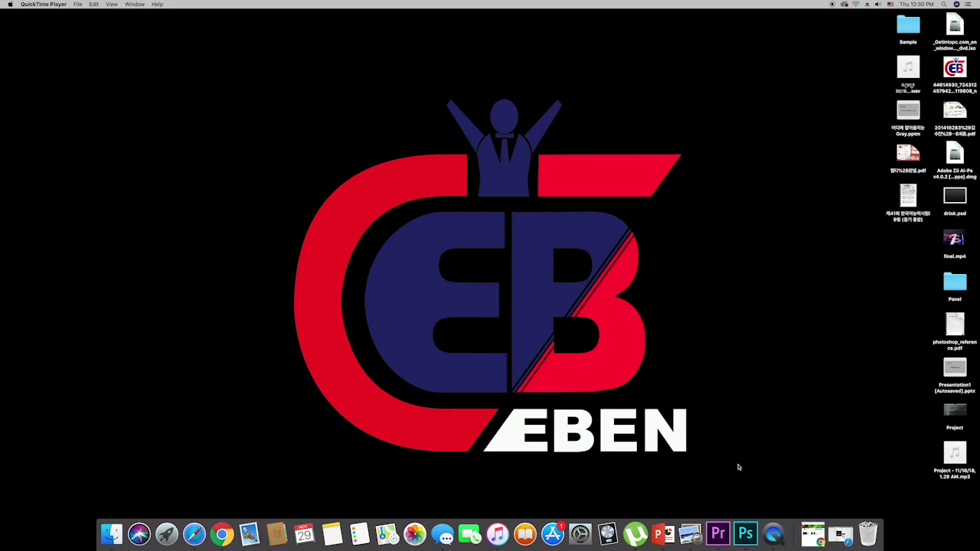
Bring Photoshop forward and start a new document from the Home screen
{"action": "left_click", "coordinate": [745, 536]}
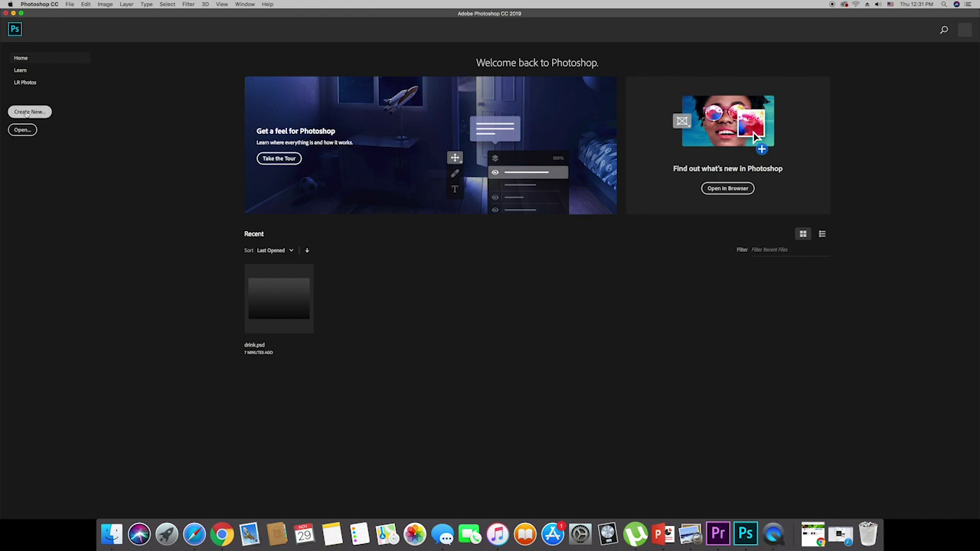
{"action": "left_click", "coordinate": [30, 113]}
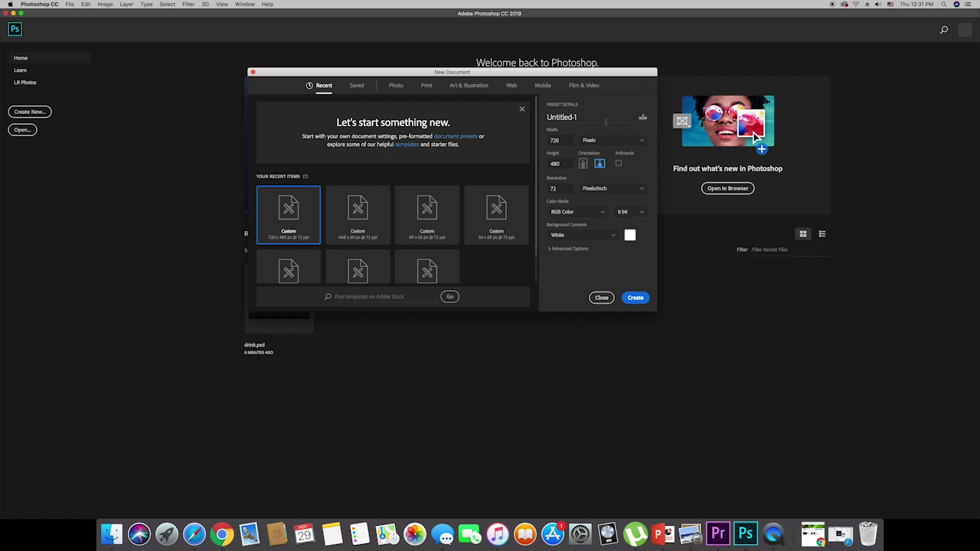
Rename the new document preset to 'Drink', correcting the misspelling
{"action": "double_click", "coordinate": [593, 117]}
{"action": "type", "text": "D"}
{"action": "type", "text": "ink"}
{"action": "key", "text": "BackSpace"}
{"action": "key", "text": "BackSpace"}
{"action": "key", "text": "BackSpace"}
{"action": "type", "text": "r"}
{"action": "type", "text": "ink"}
Keep the width unit in pixels and re-enter the width value
{"action": "left_click", "coordinate": [601, 143]}
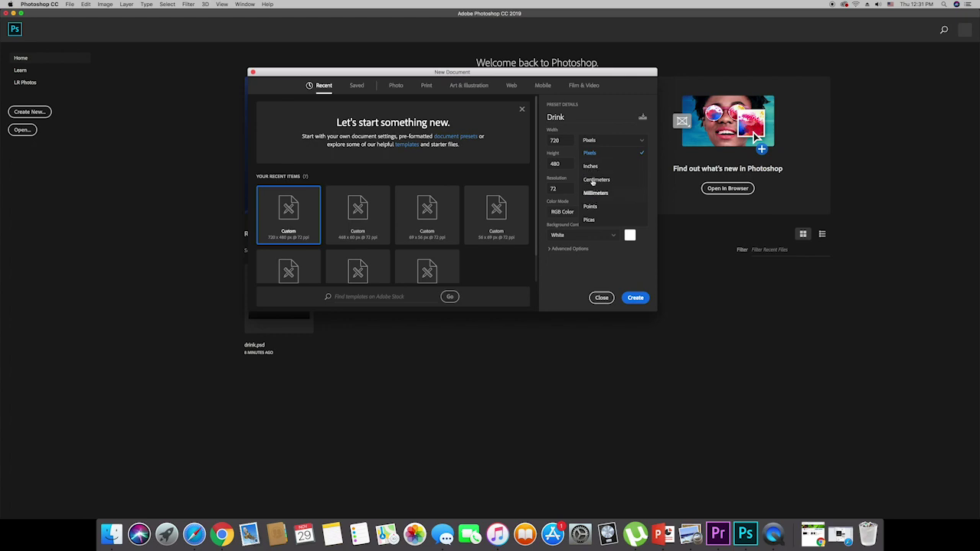
{"action": "left_click", "coordinate": [570, 154]}
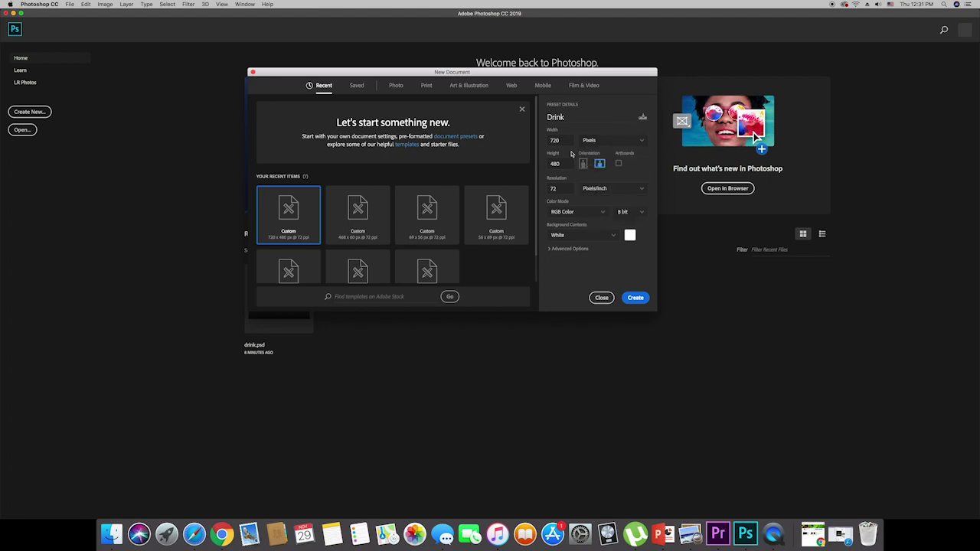
{"action": "double_click", "coordinate": [565, 140]}
{"action": "type", "text": "7"}
{"action": "type", "text": "720"}
{"action": "key", "text": "Tab"}
Keep landscape orientation and set the resolution to 72
{"action": "left_click", "coordinate": [584, 165]}
{"action": "left_click", "coordinate": [599, 163]}
{"action": "double_click", "coordinate": [561, 189]}
{"action": "type", "text": "72"}
Set Background Contents to White and create the Drink document
{"action": "left_click", "coordinate": [616, 235]}
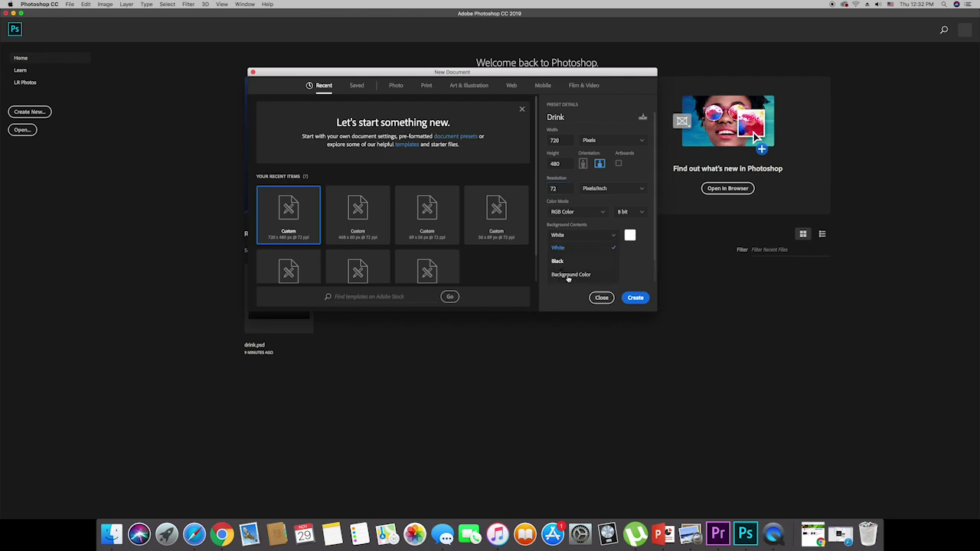
{"action": "left_click", "coordinate": [554, 261]}
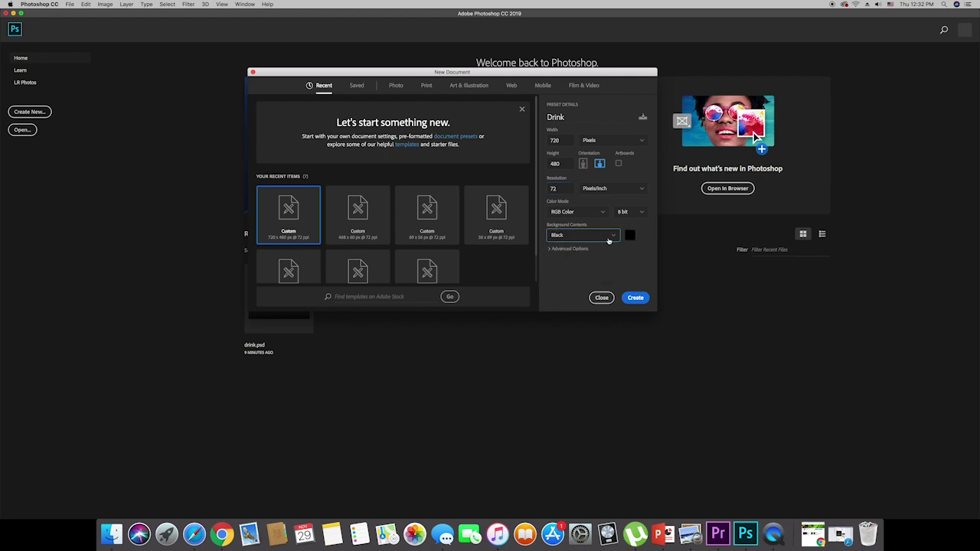
{"action": "left_click", "coordinate": [610, 237]}
{"action": "left_click", "coordinate": [576, 274]}
{"action": "left_click", "coordinate": [576, 236]}
{"action": "left_click", "coordinate": [574, 250]}
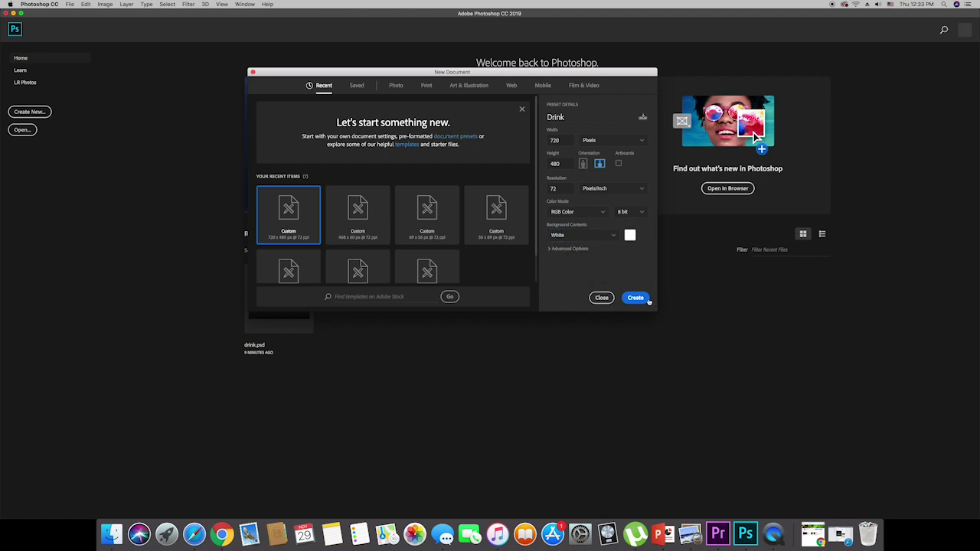
{"action": "left_click", "coordinate": [640, 298]}
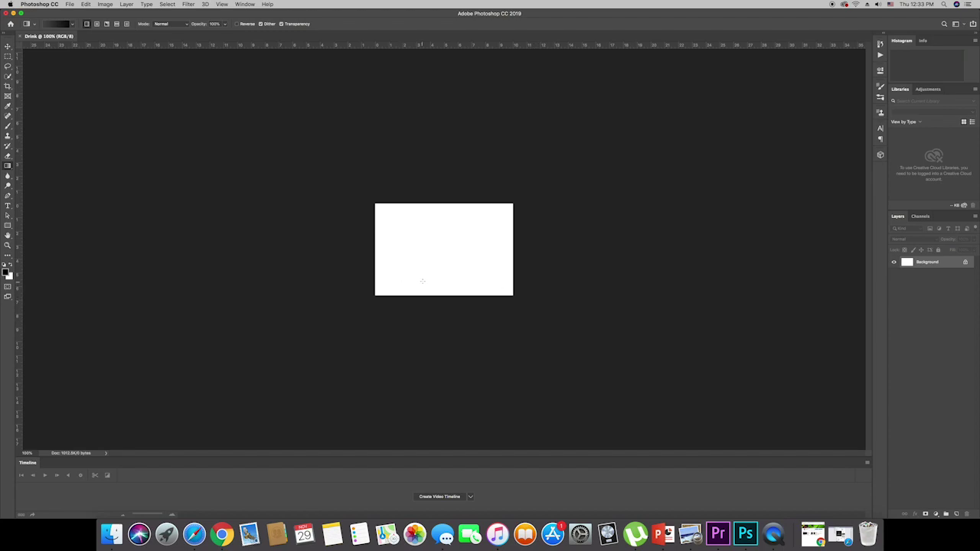
Zoom into the blank Drink canvas and select the Gradient tool
{"action": "scroll", "coordinate": [422, 281], "scroll_direction": "down", "scroll_amount": 3}
{"action": "scroll", "coordinate": [422, 278], "scroll_direction": "down", "scroll_amount": 3}
{"action": "scroll", "coordinate": [422, 278], "scroll_direction": "up", "scroll_amount": 5}
{"action": "scroll", "coordinate": [423, 279], "scroll_direction": "up", "scroll_amount": 2}
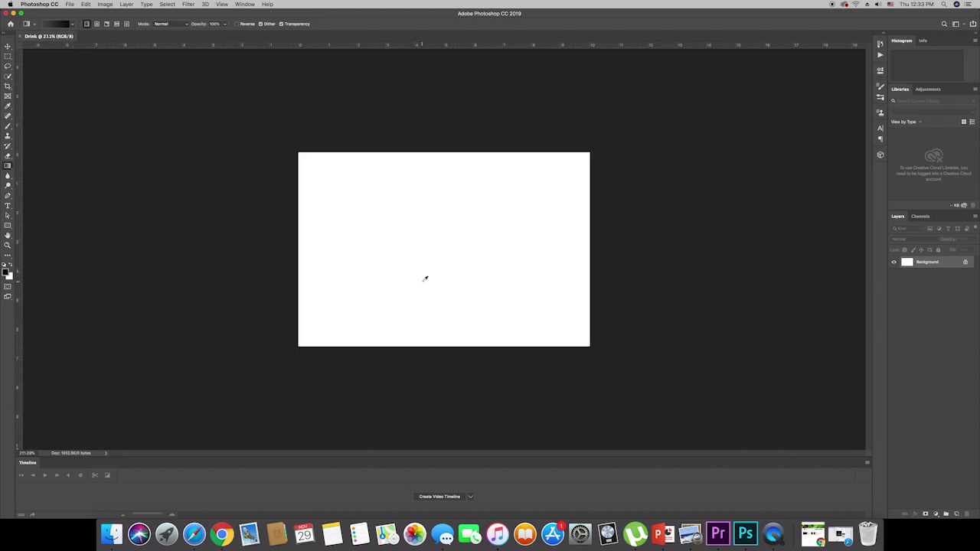
{"action": "scroll", "coordinate": [426, 278], "scroll_direction": "up", "scroll_amount": 2}
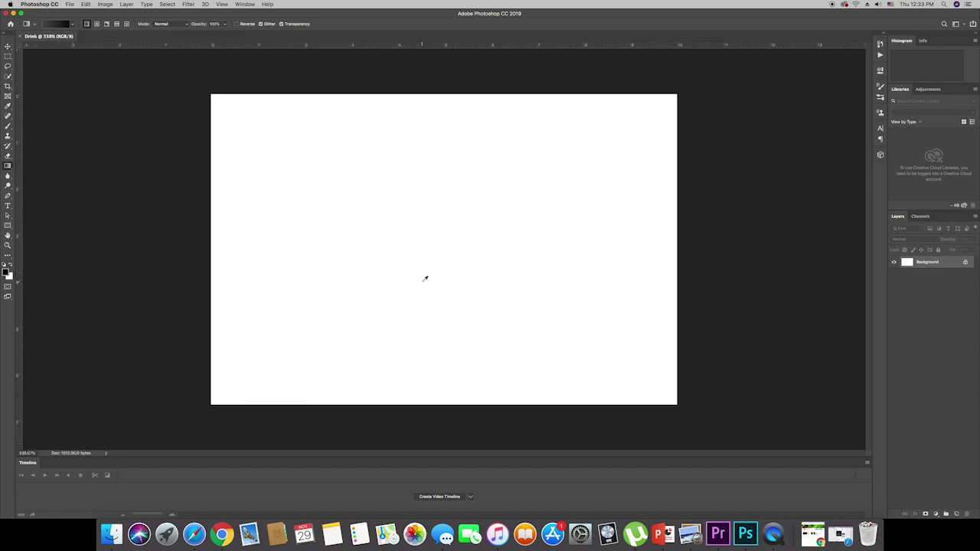
{"action": "left_click", "coordinate": [9, 47]}
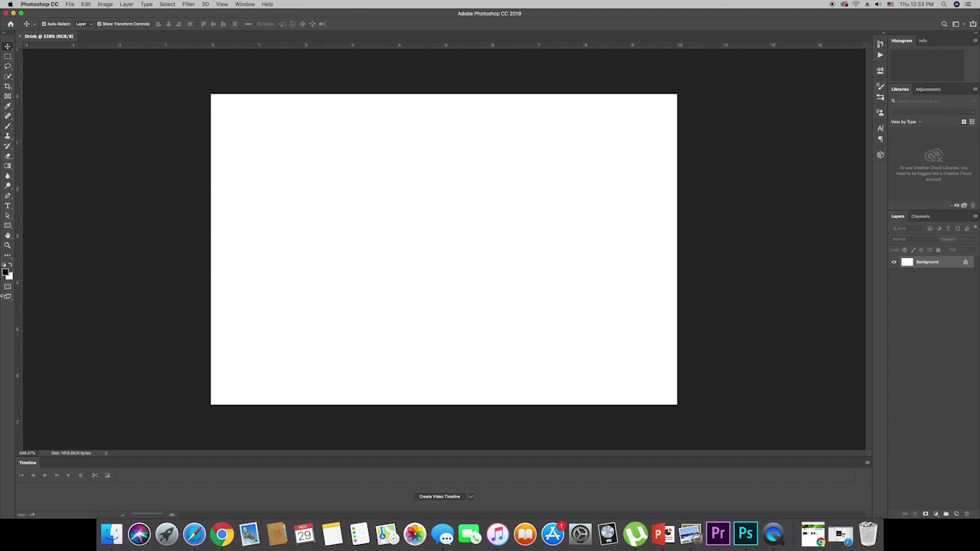
{"action": "left_click", "coordinate": [8, 167]}
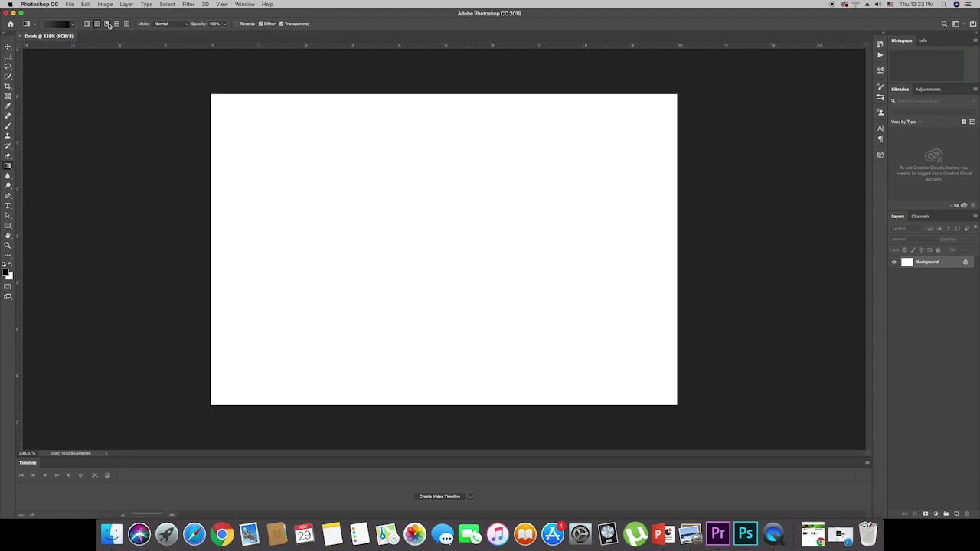
{"action": "left_click", "coordinate": [97, 24]}
{"action": "left_click_drag", "start_coordinate": [432, 222], "coordinate": [422, 397]}
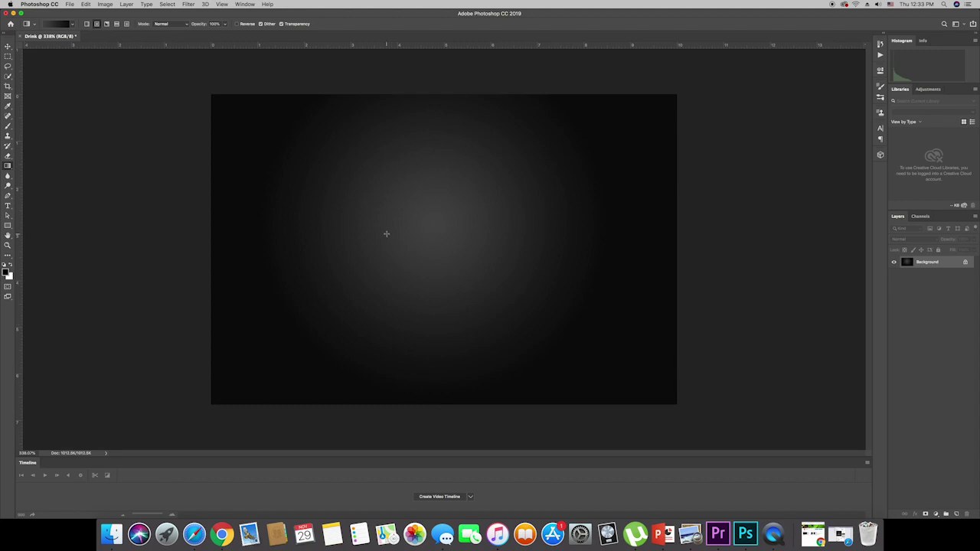
{"action": "key", "text": "super+z"}
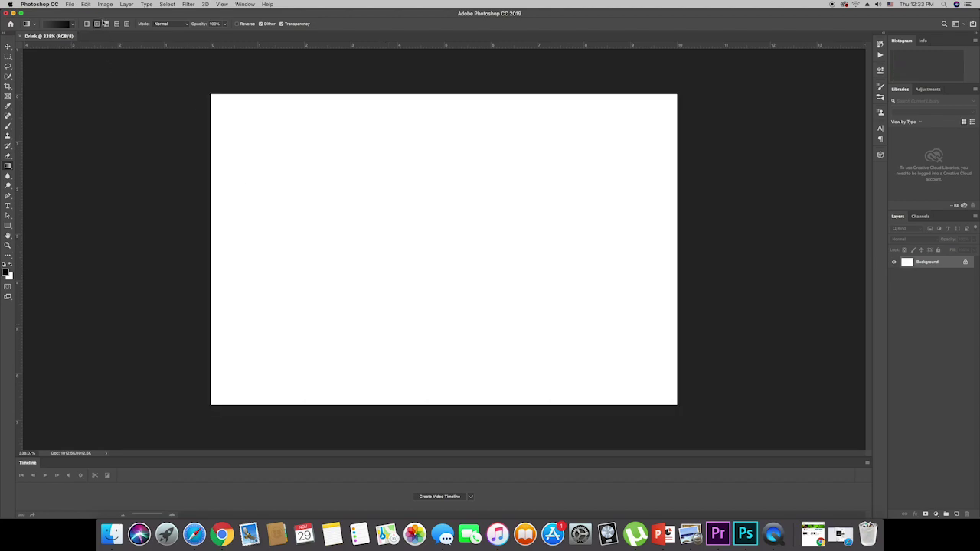
{"action": "left_click", "coordinate": [107, 24]}
{"action": "left_click_drag", "start_coordinate": [445, 230], "coordinate": [444, 391]}
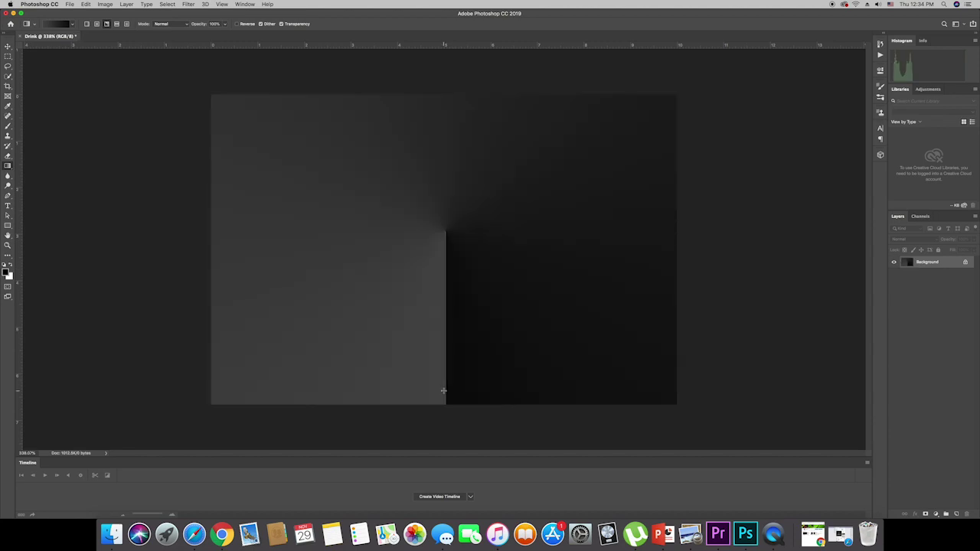
{"action": "key", "text": "super+z"}
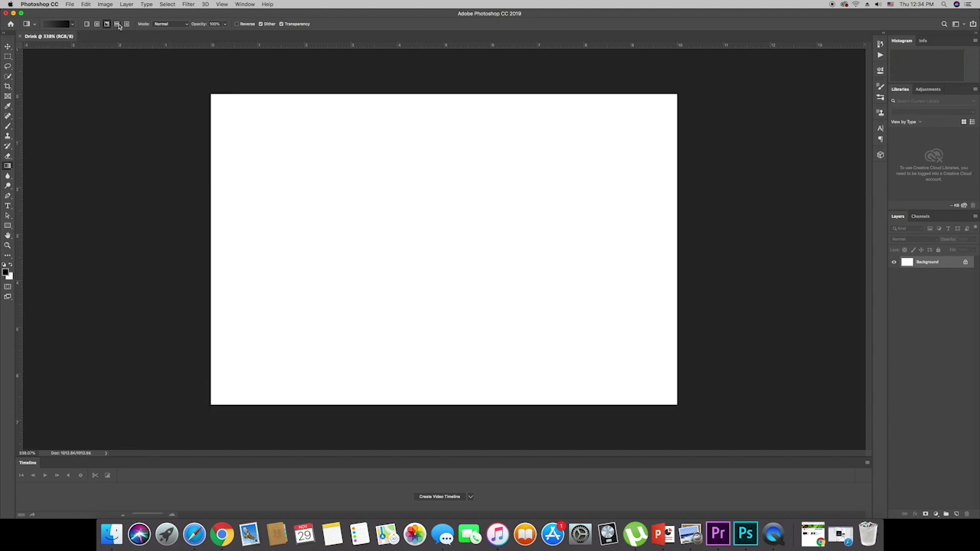
{"action": "left_click", "coordinate": [116, 23]}
{"action": "left_click_drag", "start_coordinate": [449, 233], "coordinate": [450, 387]}
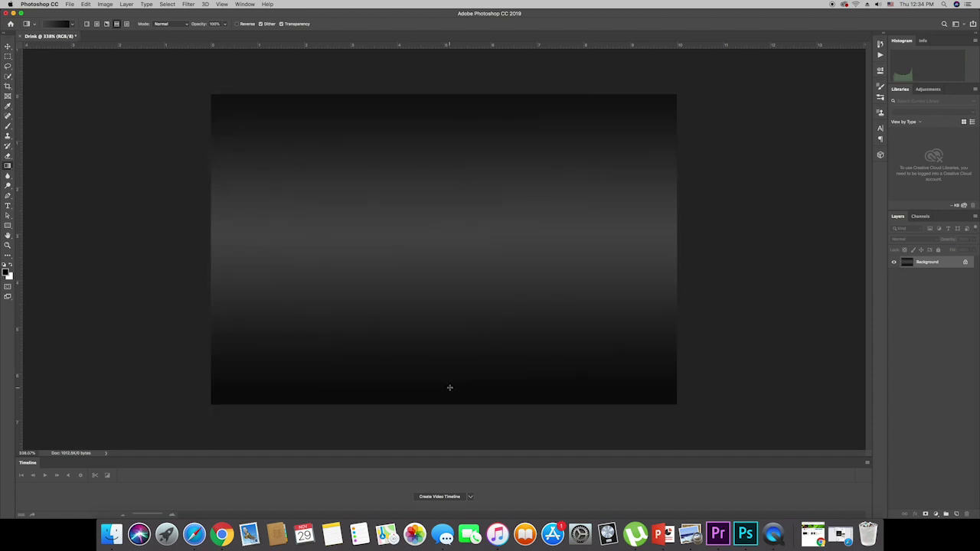
{"action": "key", "text": "super+z"}
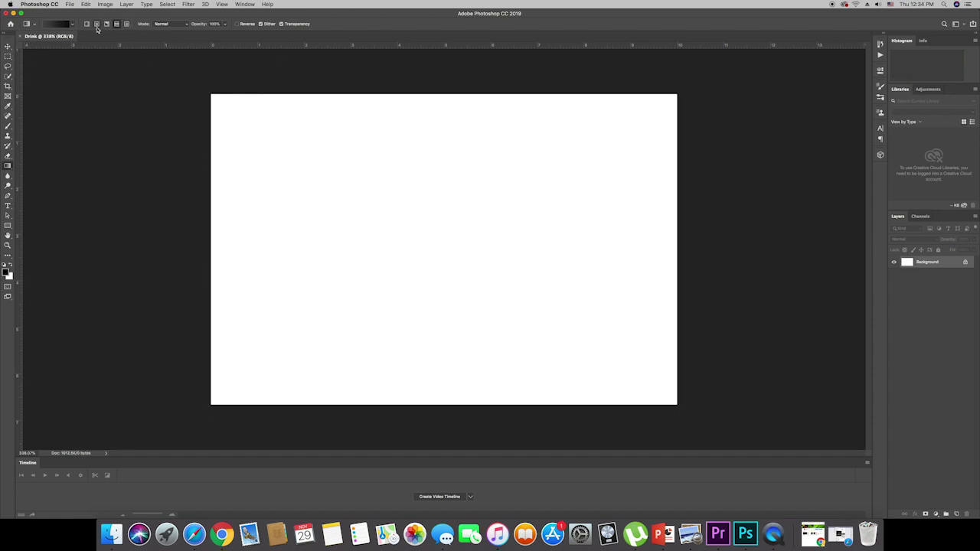
{"action": "left_click", "coordinate": [87, 24]}
Load the red-to-green gradient preset, test a vertical fill, and undo it
{"action": "left_click", "coordinate": [72, 26]}
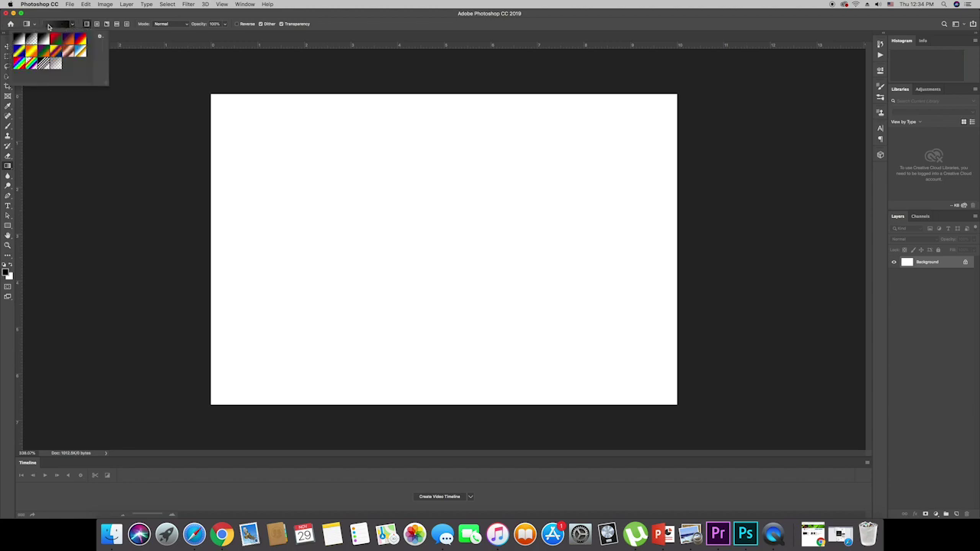
{"action": "left_click", "coordinate": [57, 39]}
{"action": "left_click_drag", "start_coordinate": [442, 217], "coordinate": [442, 354]}
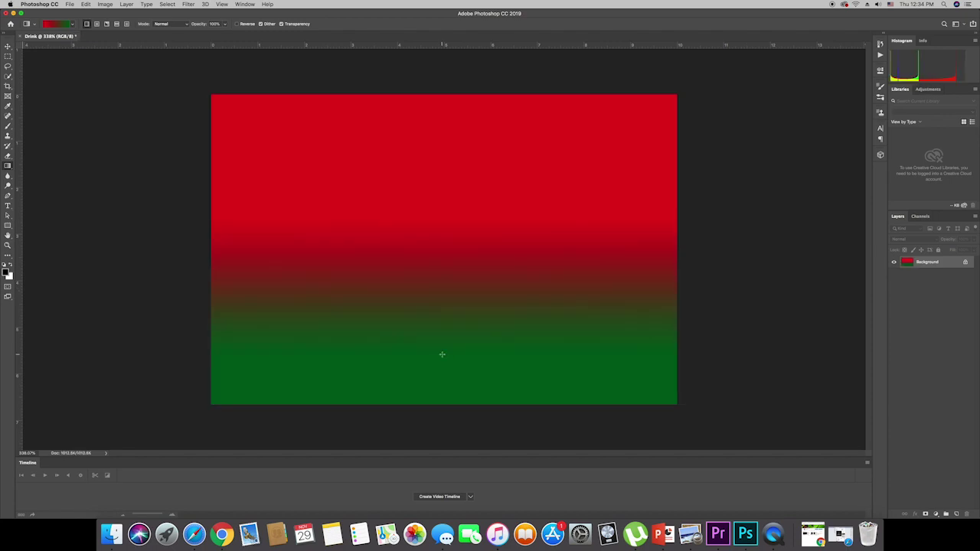
{"action": "key", "text": "super+z"}
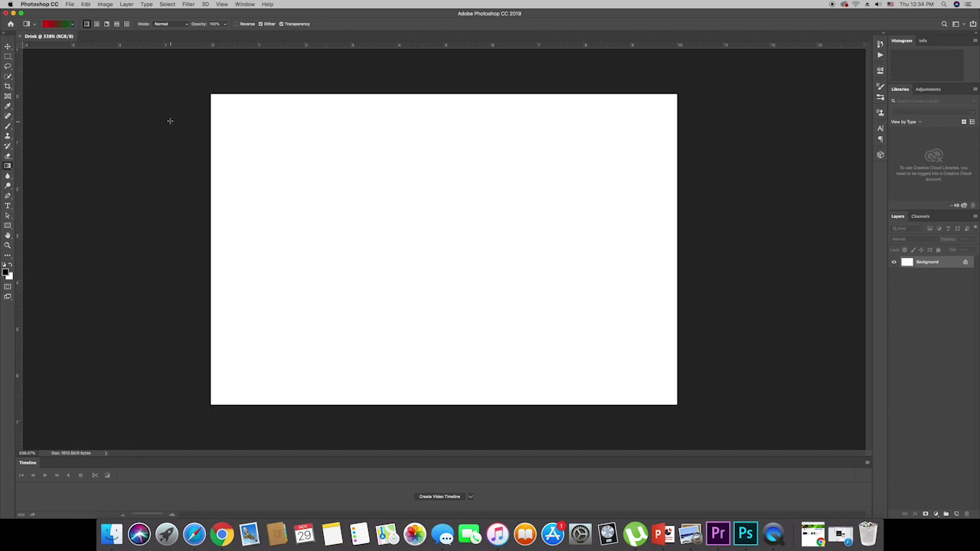
Test an angle-style gradient, undo it, and return to linear style with presets shown
{"action": "left_click", "coordinate": [107, 24]}
{"action": "mouse_move", "coordinate": [438, 222]}
{"action": "left_mouse_down"}
{"action": "mouse_move", "coordinate": [438, 437]}
{"action": "mouse_move", "coordinate": [443, 401]}
{"action": "left_mouse_up"}
{"action": "key", "text": "super+z"}
{"action": "left_click", "coordinate": [87, 23]}
{"action": "left_click", "coordinate": [73, 24]}
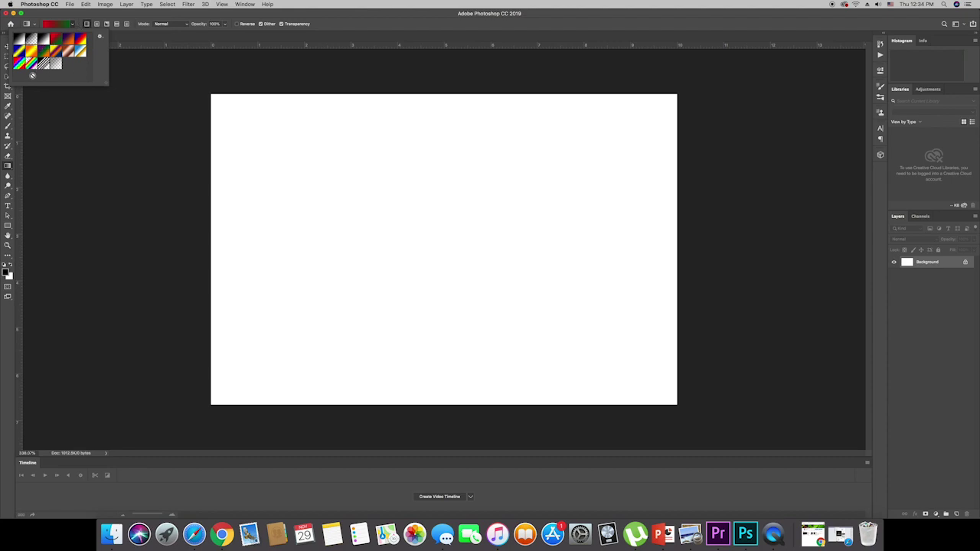
Use linear style and load the Foreground to Background preset in the Gradient Editor
{"action": "left_click", "coordinate": [88, 25]}
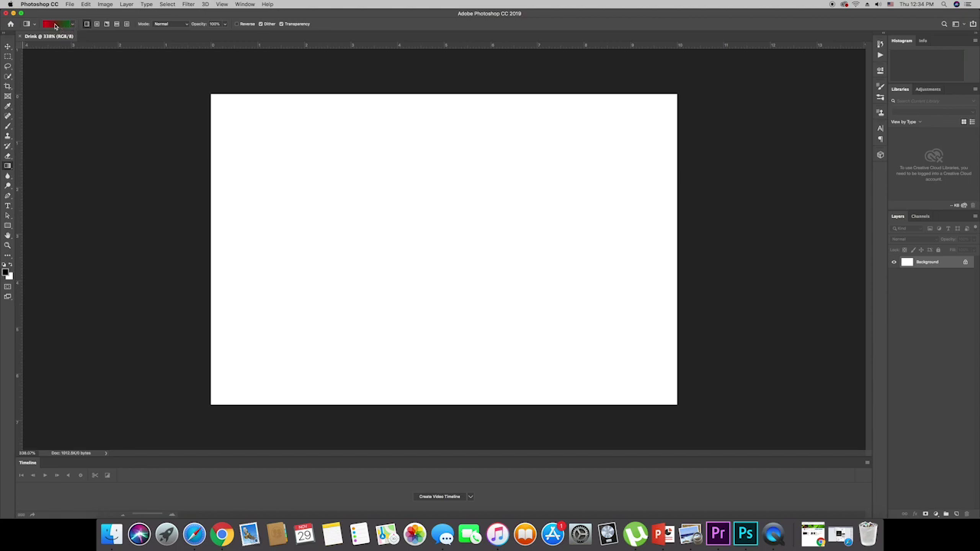
{"action": "left_click", "coordinate": [56, 25]}
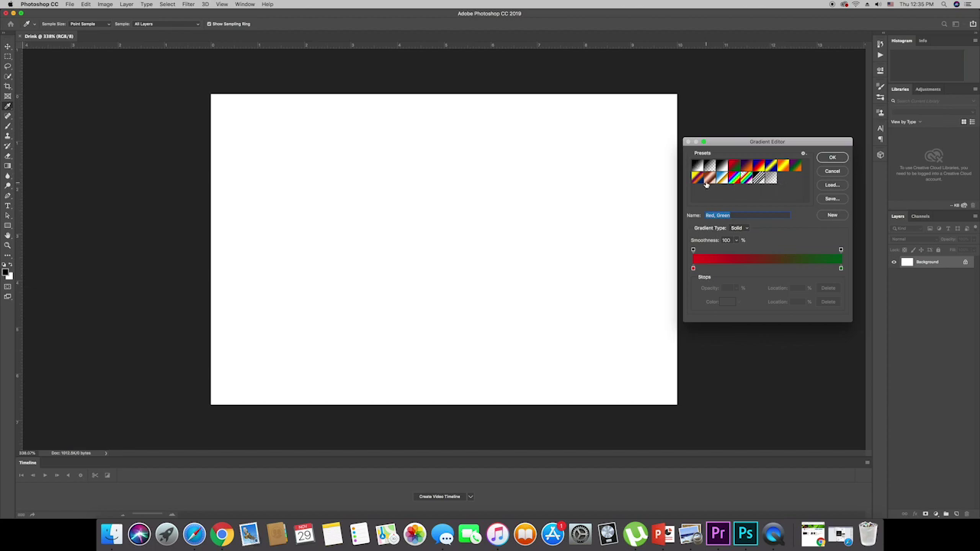
{"action": "left_click", "coordinate": [698, 165]}
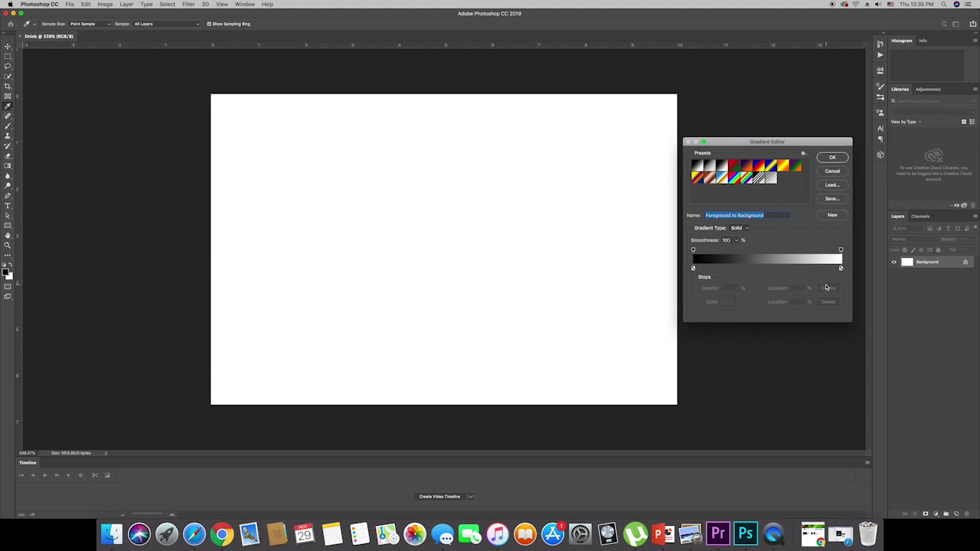
{"action": "left_click", "coordinate": [734, 178]}
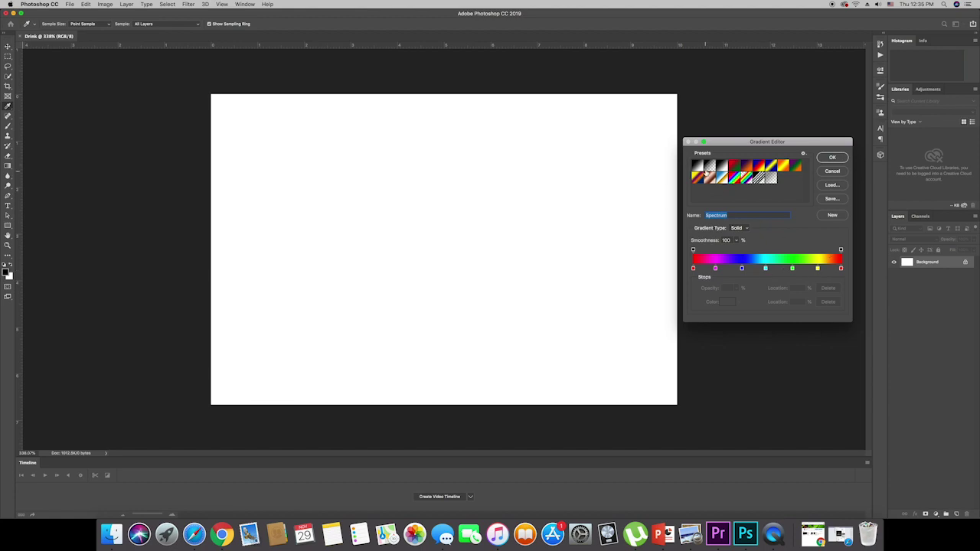
{"action": "left_click", "coordinate": [702, 170]}
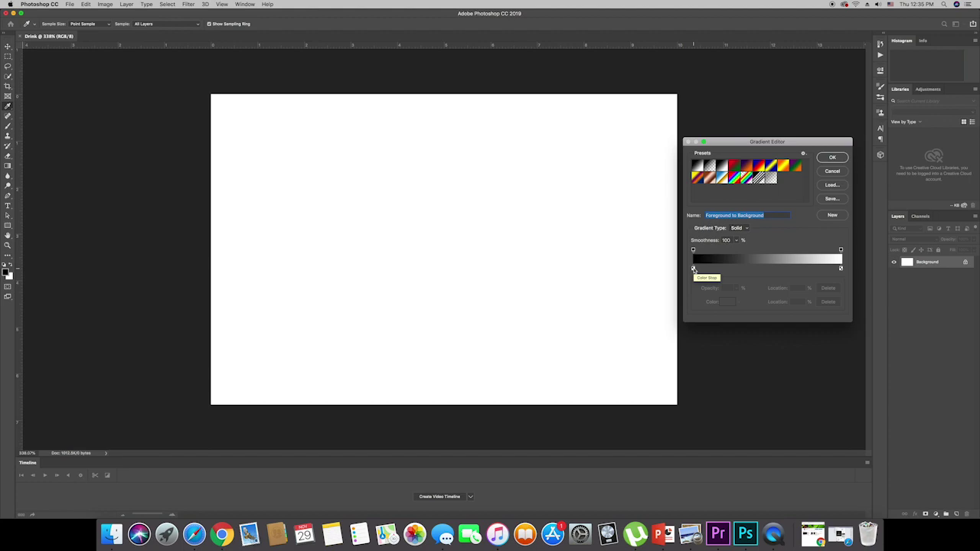
Set the gradient's left colour stop to dark grey 4b4b4b
{"action": "double_click", "coordinate": [694, 269]}
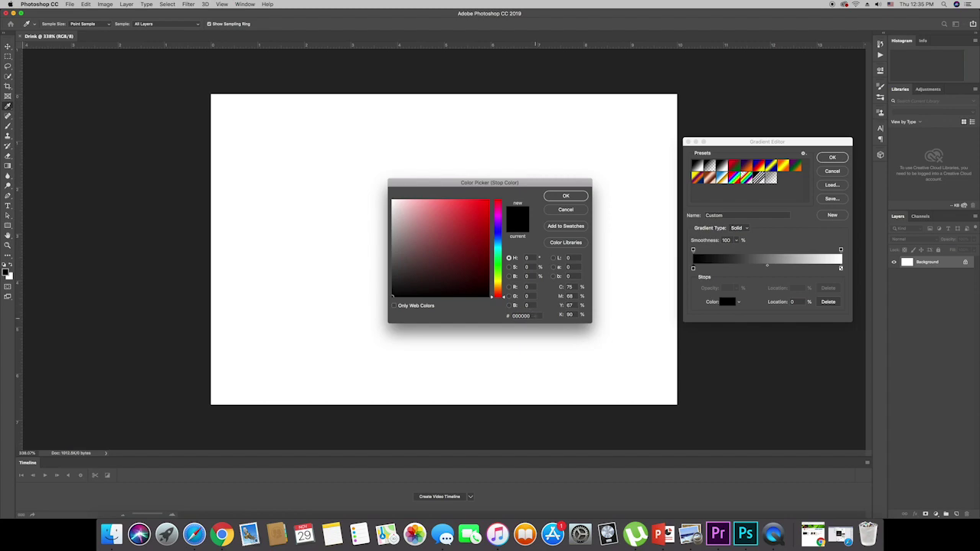
{"action": "double_click", "coordinate": [528, 315]}
{"action": "type", "text": "4b4b4b"}
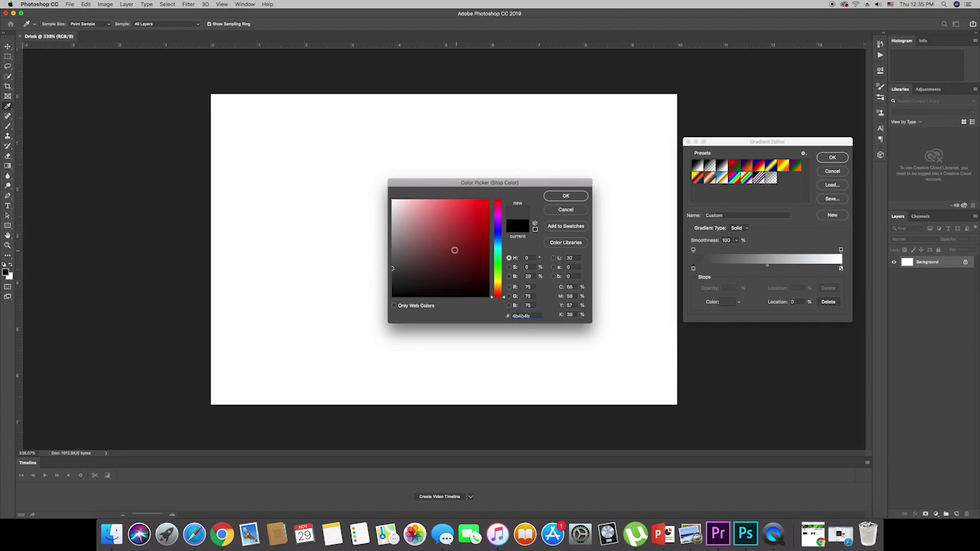
{"action": "left_click", "coordinate": [558, 196]}
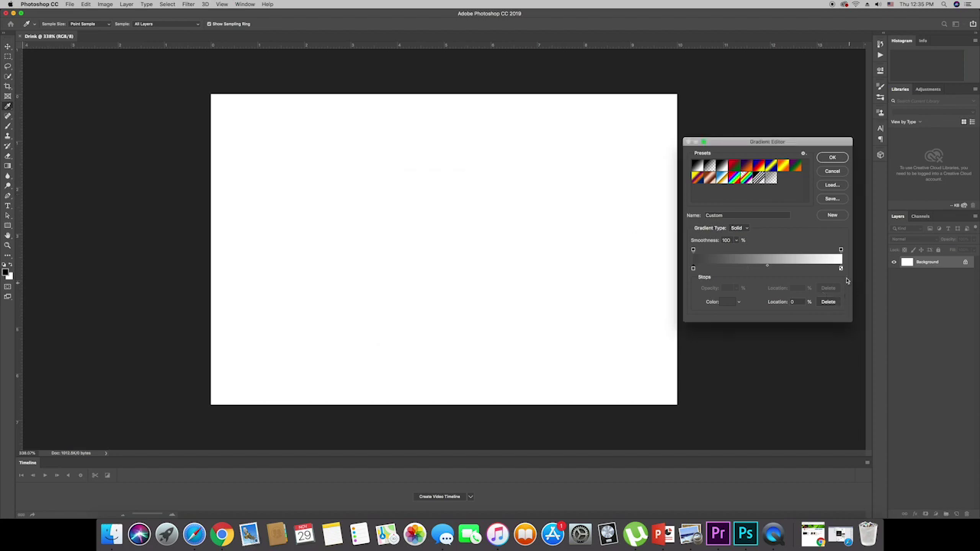
Set the right colour stop to near-black 0a0a0a
{"action": "double_click", "coordinate": [841, 269]}
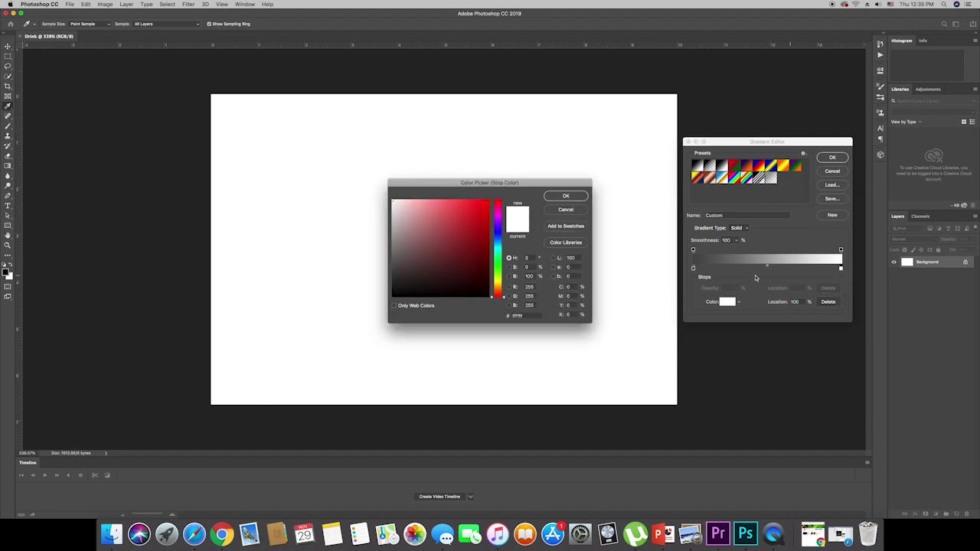
{"action": "double_click", "coordinate": [520, 315]}
{"action": "type", "text": "0a0a0a"}
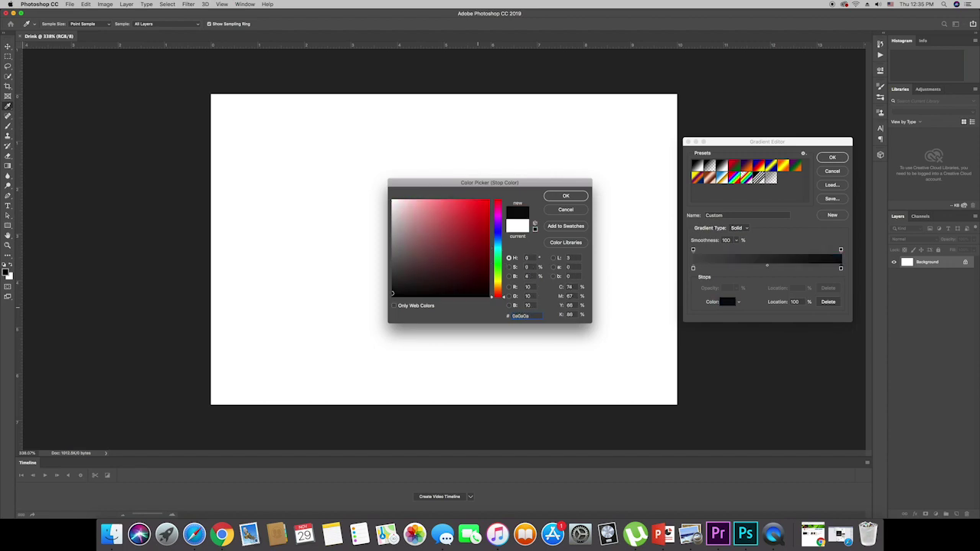
{"action": "mouse_move", "coordinate": [475, 205]}
{"action": "left_mouse_down"}
{"action": "mouse_move", "coordinate": [478, 247]}
{"action": "mouse_move", "coordinate": [439, 278]}
{"action": "mouse_move", "coordinate": [483, 288]}
{"action": "mouse_move", "coordinate": [456, 288]}
{"action": "mouse_move", "coordinate": [456, 261]}
{"action": "mouse_move", "coordinate": [431, 230]}
{"action": "left_mouse_up"}
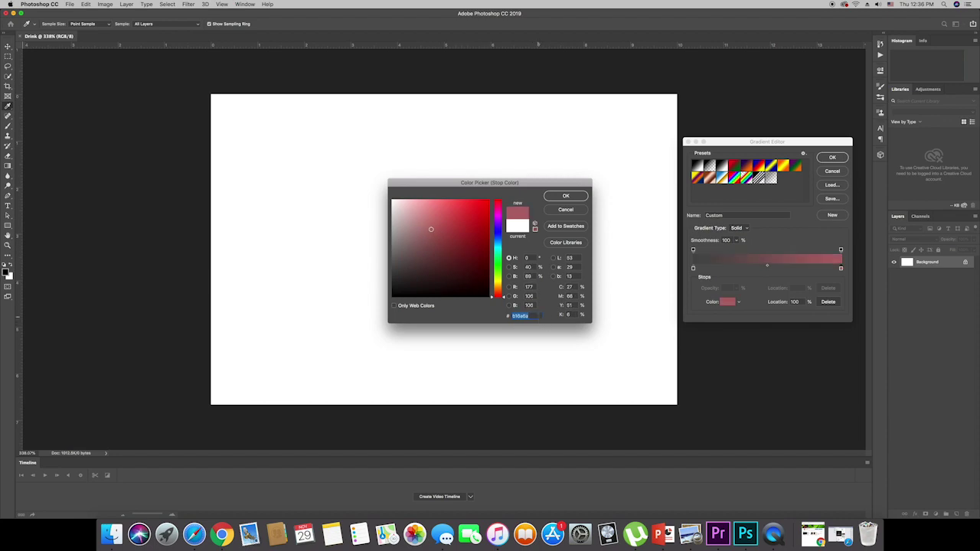
{"action": "type", "text": "0a0a"}
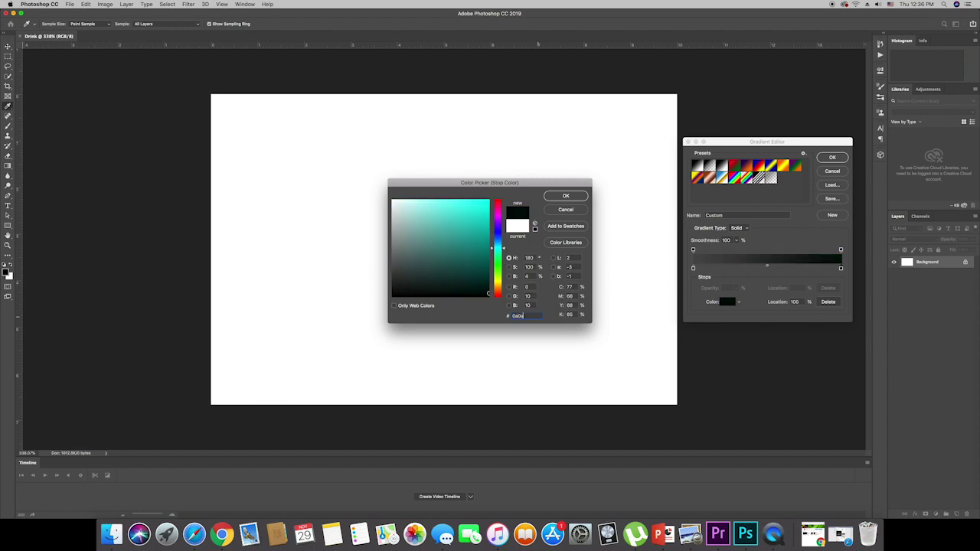
{"action": "type", "text": "0a"}
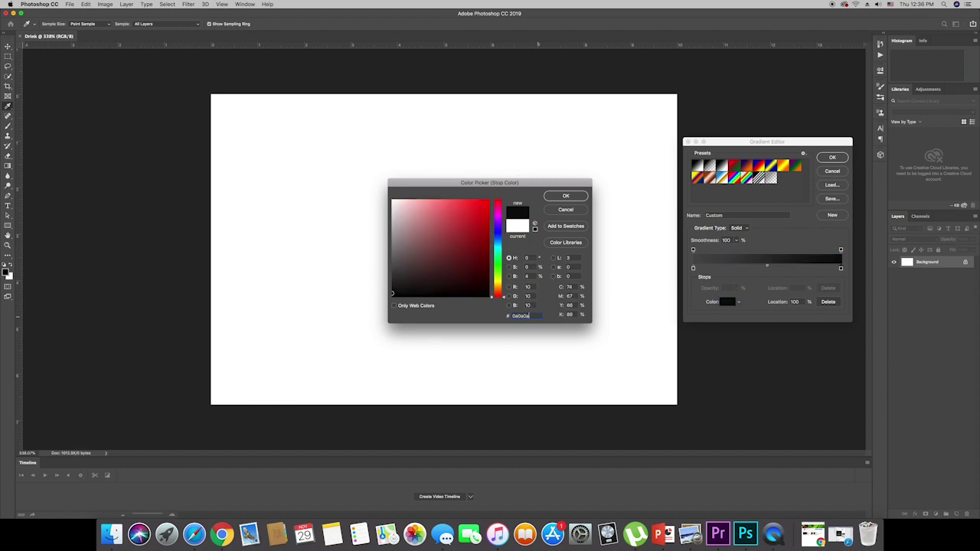
{"action": "left_click", "coordinate": [567, 194]}
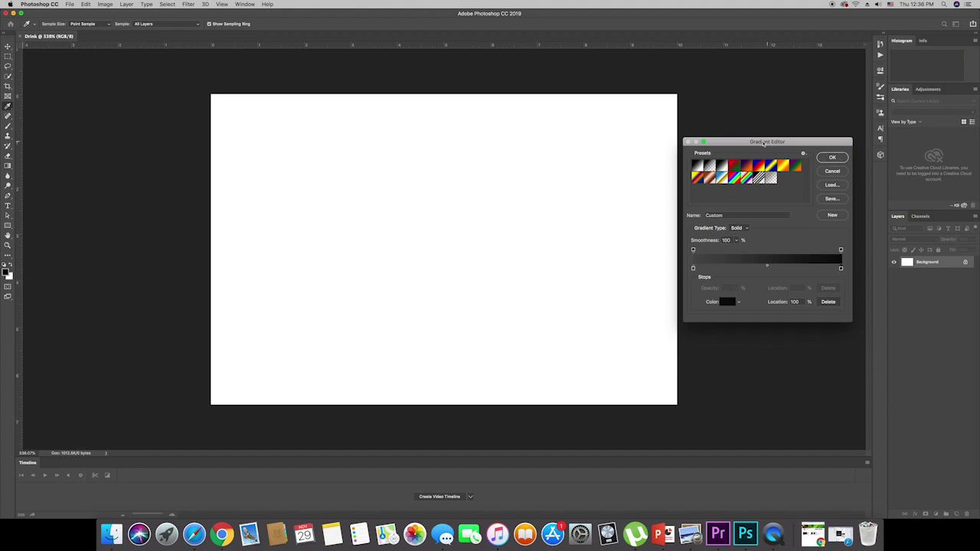
{"action": "left_click", "coordinate": [831, 159]}
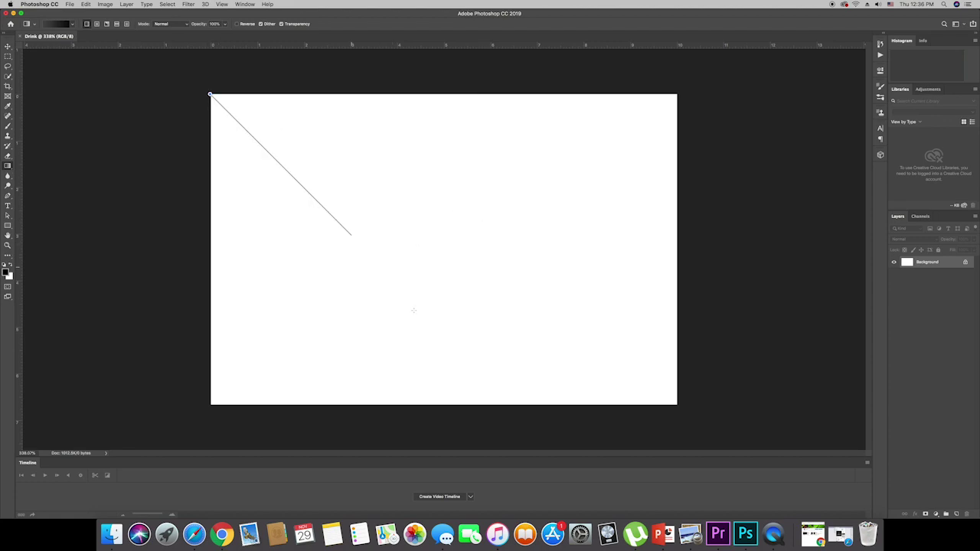
{"action": "left_click_drag", "start_coordinate": [210, 94], "coordinate": [504, 358]}
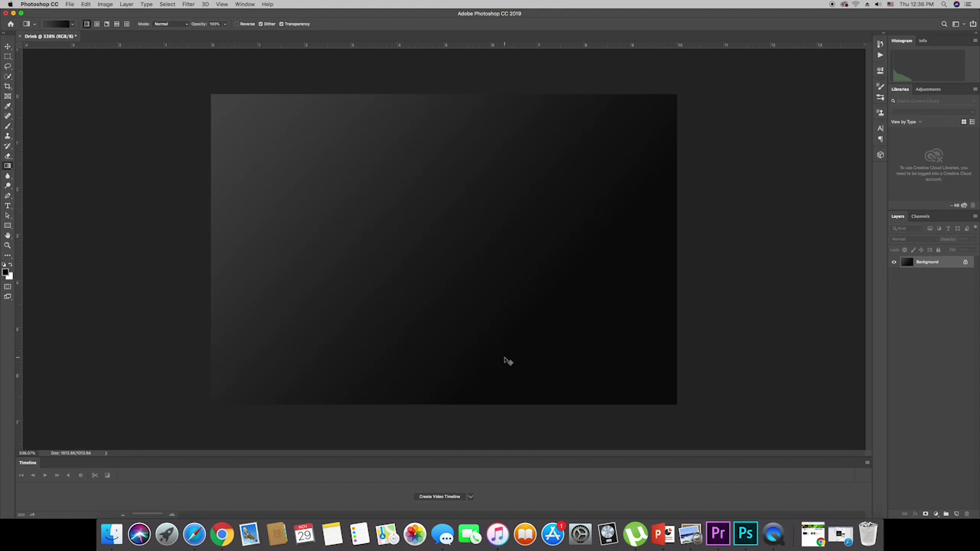
{"action": "key", "text": "super+z"}
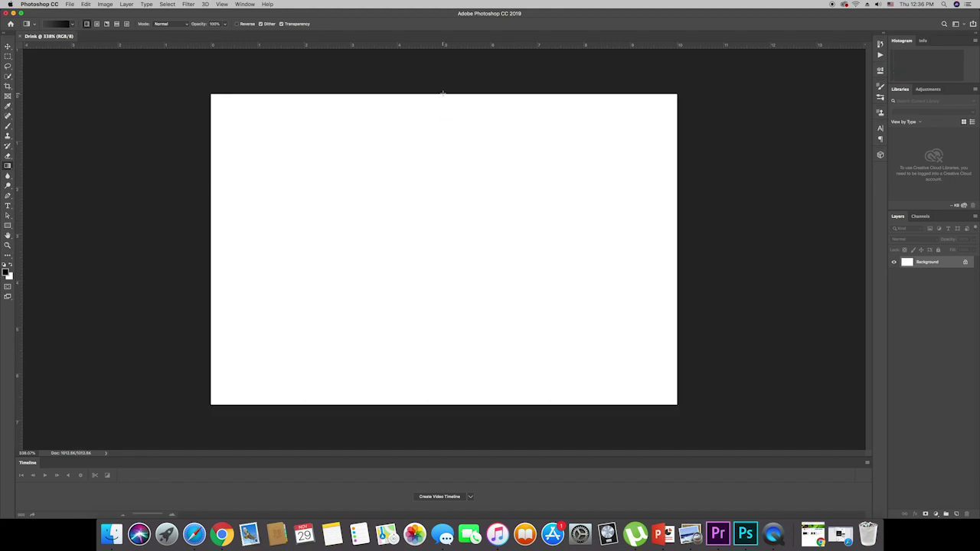
{"action": "left_click_drag", "start_coordinate": [443, 94], "coordinate": [447, 286]}
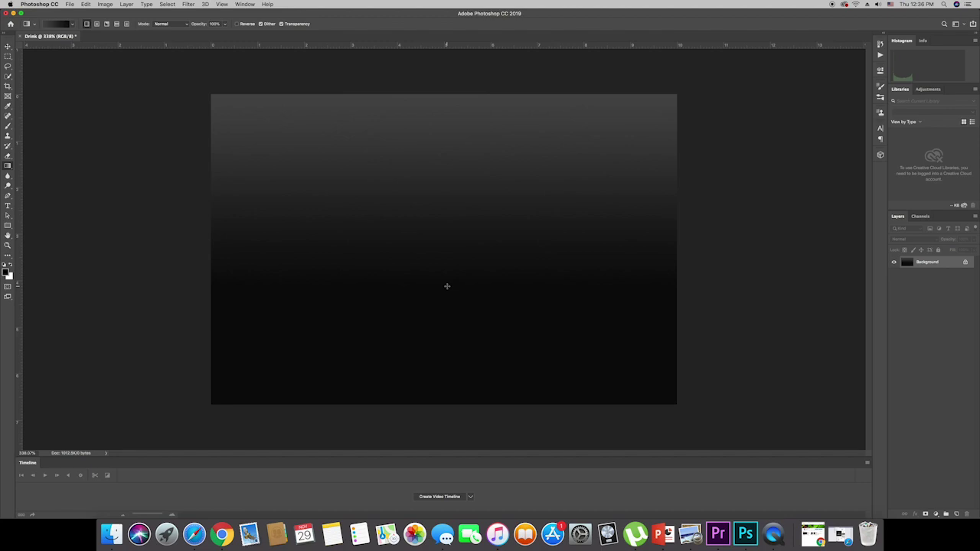
{"action": "key", "text": "super+z"}
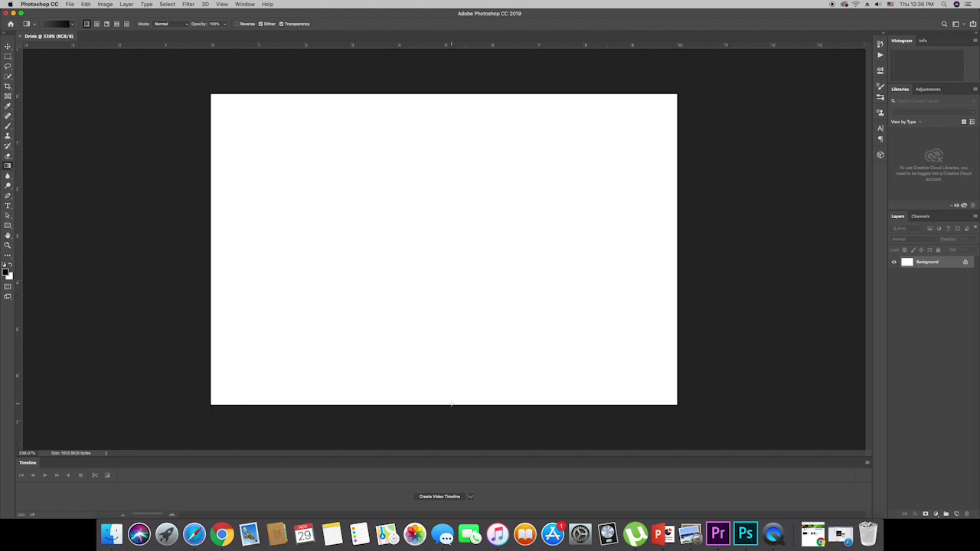
{"action": "left_click_drag", "start_coordinate": [451, 404], "coordinate": [444, 215]}
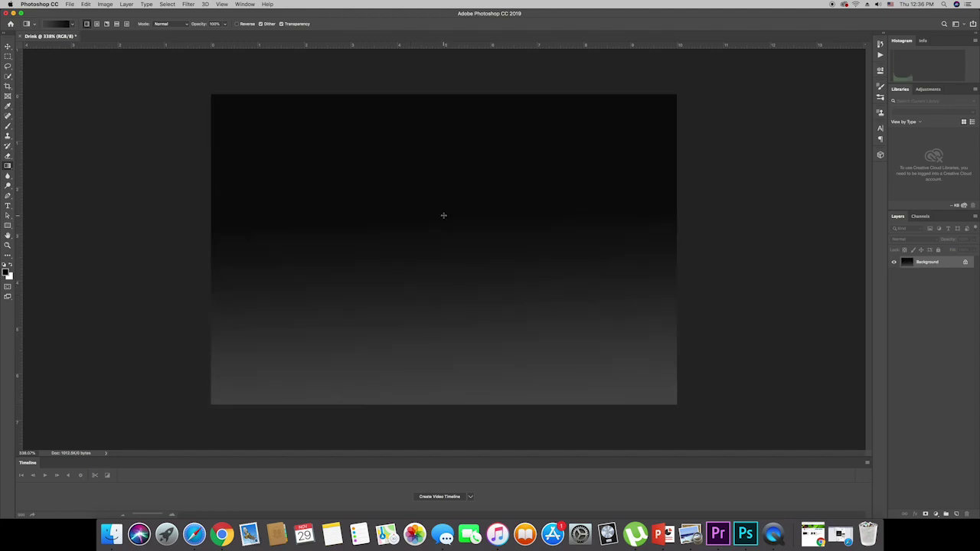
{"action": "key", "text": "super+z"}
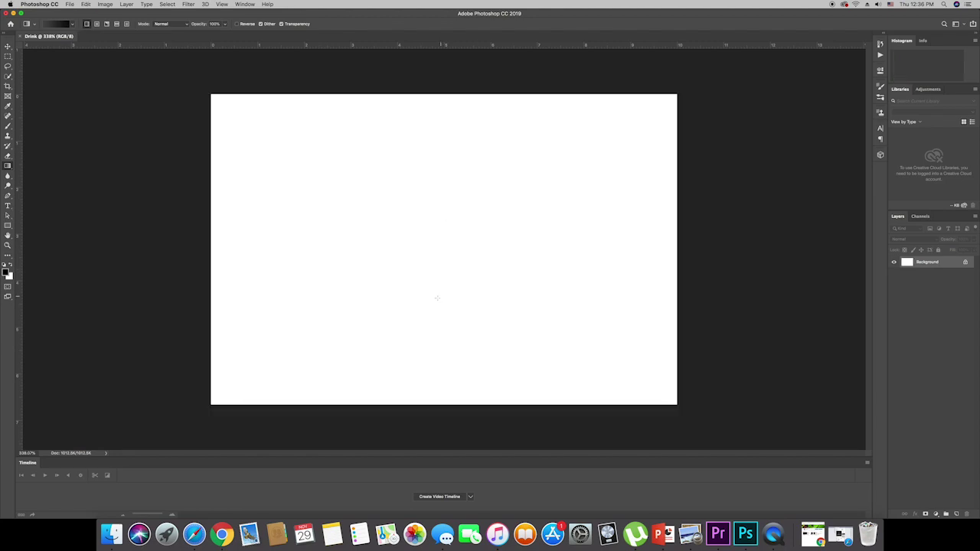
{"action": "left_click_drag", "start_coordinate": [438, 93], "coordinate": [423, 284]}
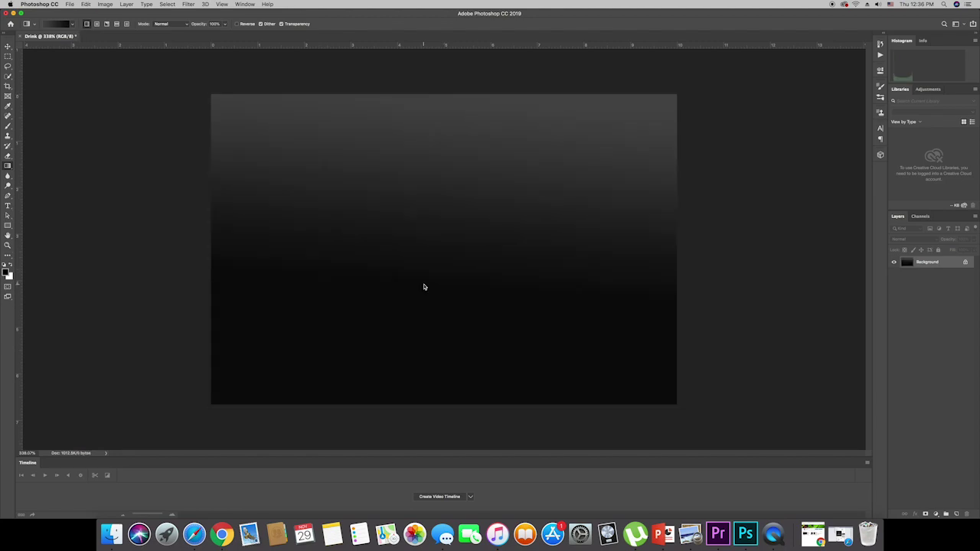
{"action": "key", "text": "super+z"}
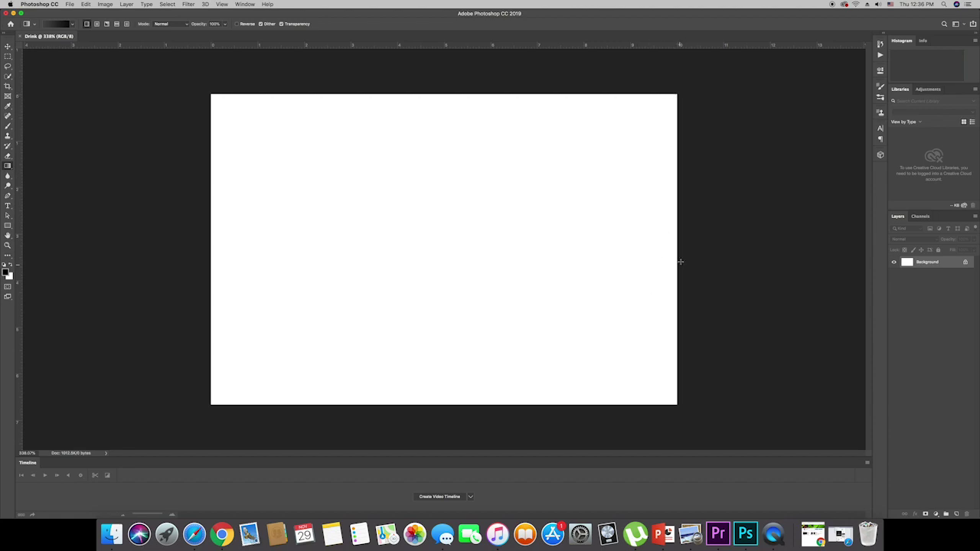
{"action": "left_click_drag", "start_coordinate": [679, 254], "coordinate": [347, 286]}
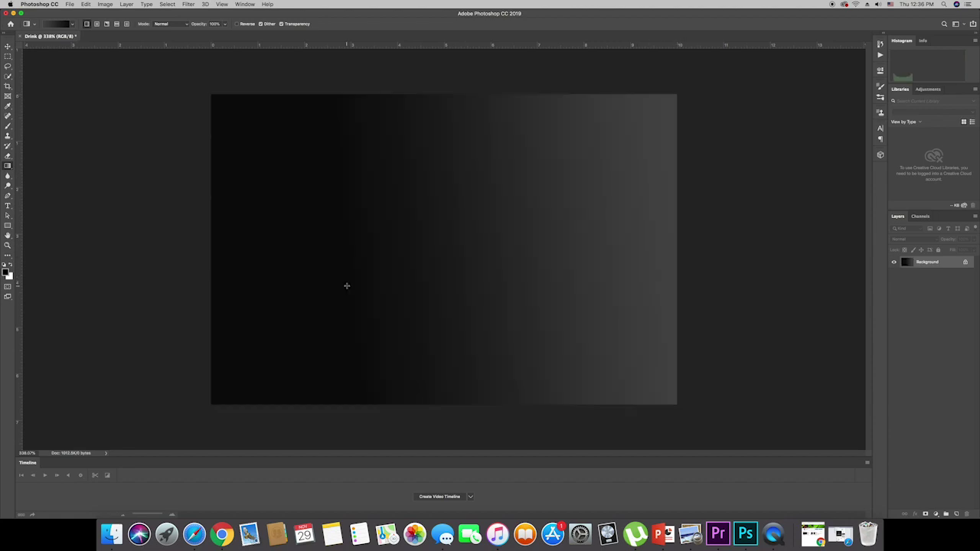
{"action": "key", "text": "super+z"}
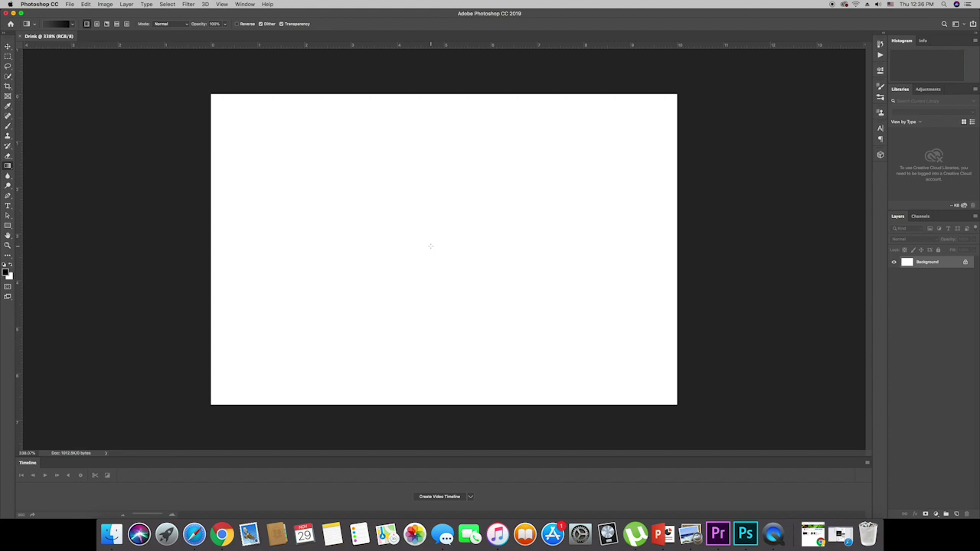
{"action": "left_click_drag", "start_coordinate": [430, 246], "coordinate": [226, 361]}
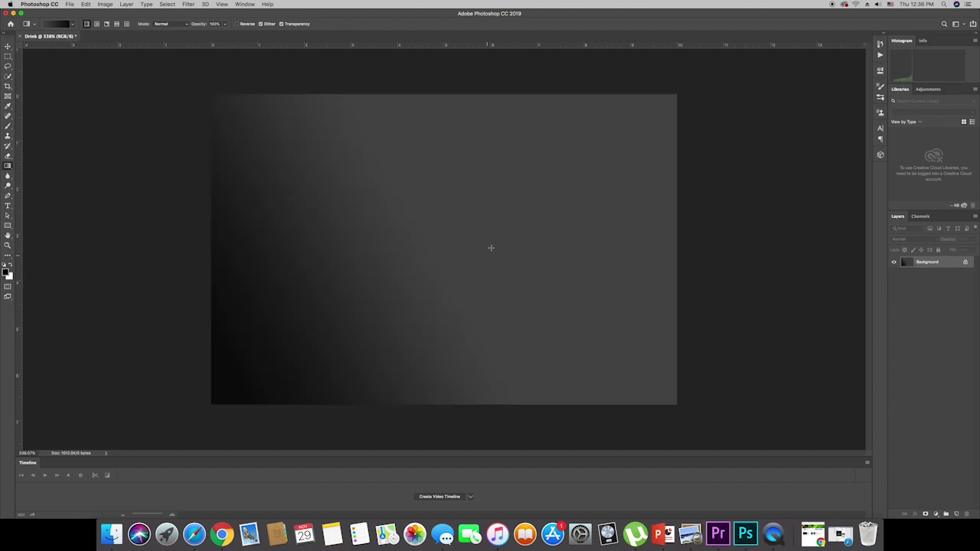
{"action": "key", "text": "super+z"}
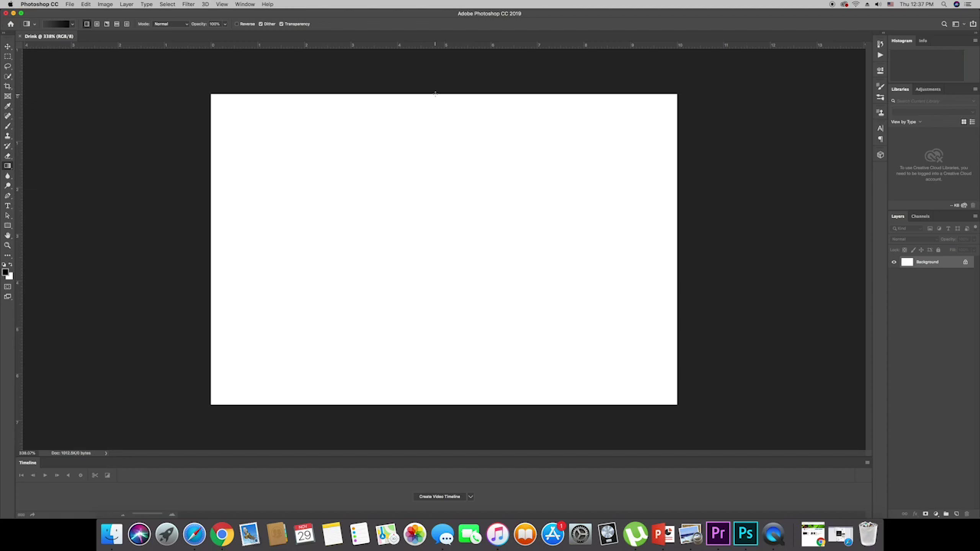
Try two gradient drags from the canvas top edge and undo both
{"action": "mouse_move", "coordinate": [435, 93]}
{"action": "left_mouse_down"}
{"action": "mouse_move", "coordinate": [430, 427]}
{"action": "mouse_move", "coordinate": [425, 175]}
{"action": "left_mouse_up"}
{"action": "left_click_drag", "start_coordinate": [424, 175], "coordinate": [425, 175]}
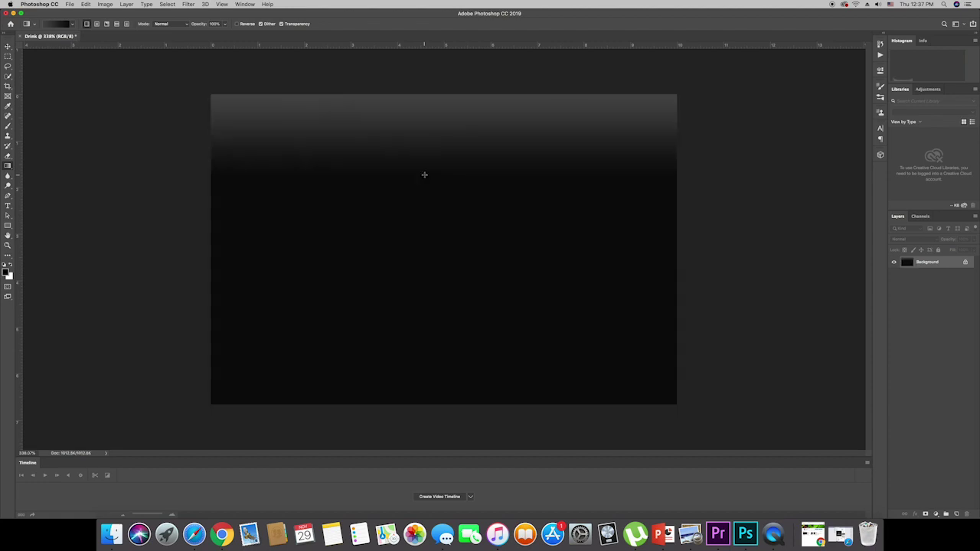
{"action": "key", "text": "super+z"}
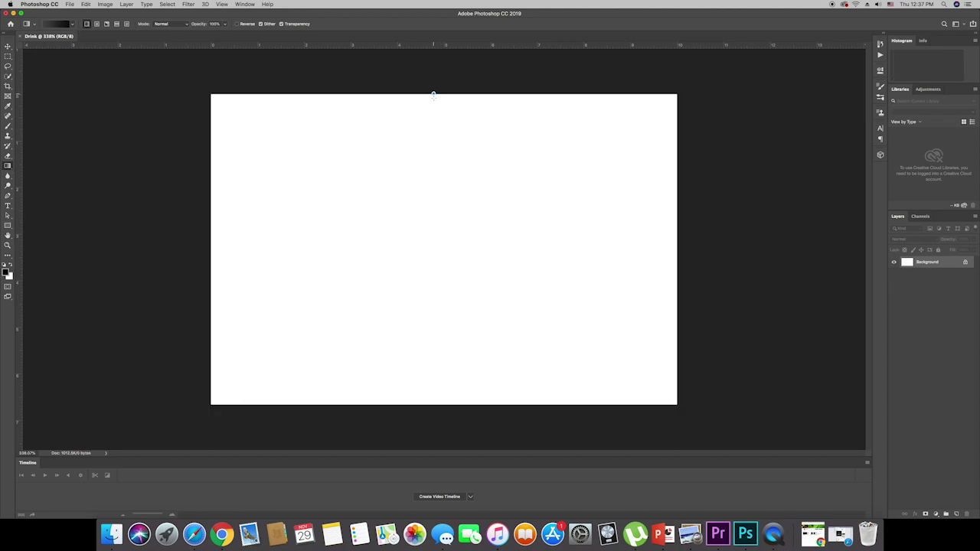
{"action": "mouse_move", "coordinate": [433, 94]}
{"action": "left_mouse_down"}
{"action": "mouse_move", "coordinate": [434, 305]}
{"action": "mouse_move", "coordinate": [436, 67]}
{"action": "left_mouse_up"}
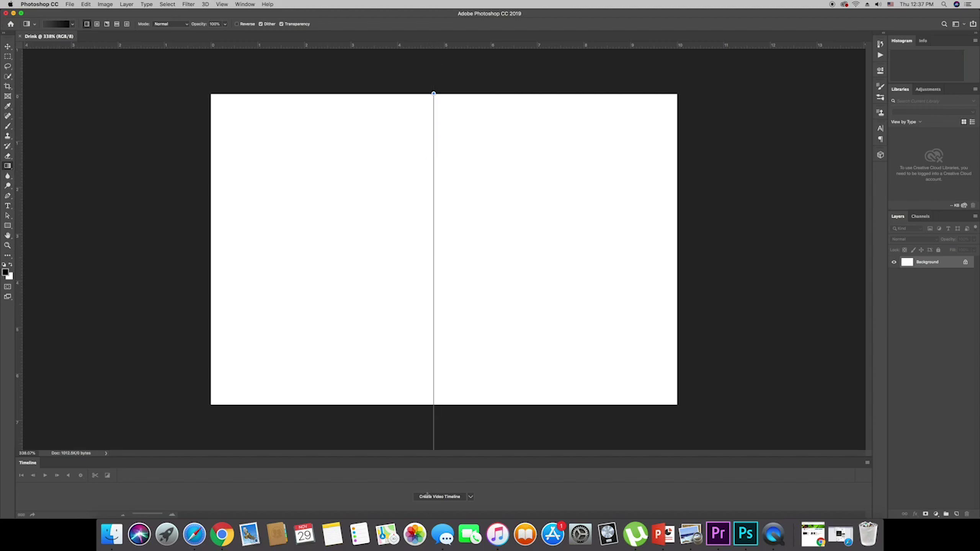
{"action": "mouse_move", "coordinate": [436, 67]}
{"action": "left_mouse_down"}
{"action": "mouse_move", "coordinate": [375, 301]}
{"action": "mouse_move", "coordinate": [515, 325]}
{"action": "mouse_move", "coordinate": [357, 333]}
{"action": "mouse_move", "coordinate": [526, 162]}
{"action": "mouse_move", "coordinate": [527, 125]}
{"action": "left_mouse_up"}
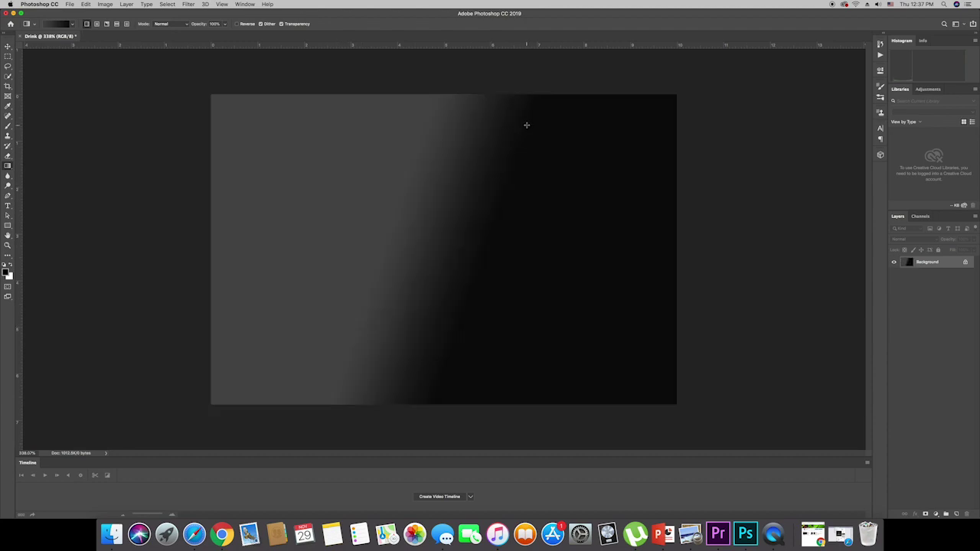
{"action": "key", "text": "ctrl+z"}
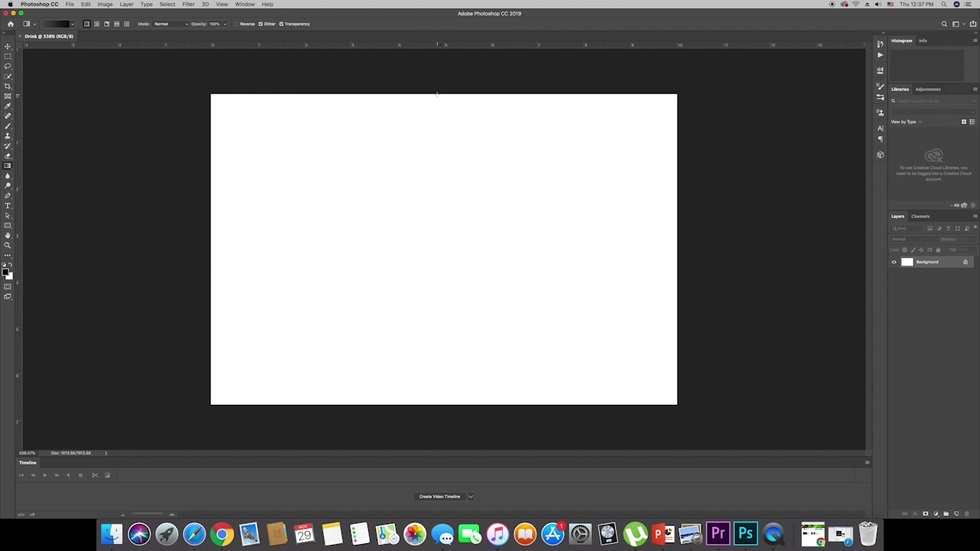
Shift-drag a vertical gradient from canvas top to bottom, grey fading to black
{"action": "left_click_drag", "start_coordinate": [435, 93], "coordinate": [444, 413]}
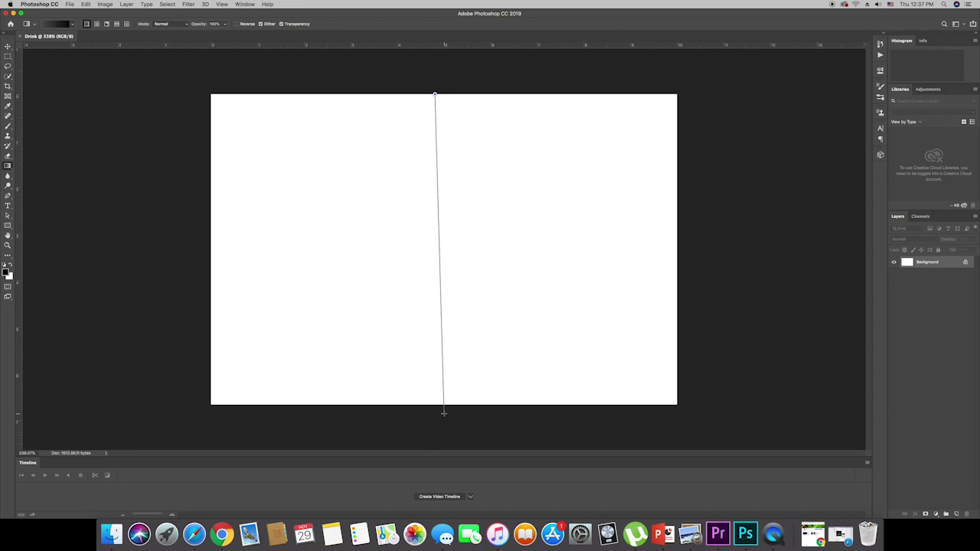
{"action": "key", "text": "shift"}
{"action": "left_click_drag", "start_coordinate": [443, 413], "coordinate": [441, 404]}
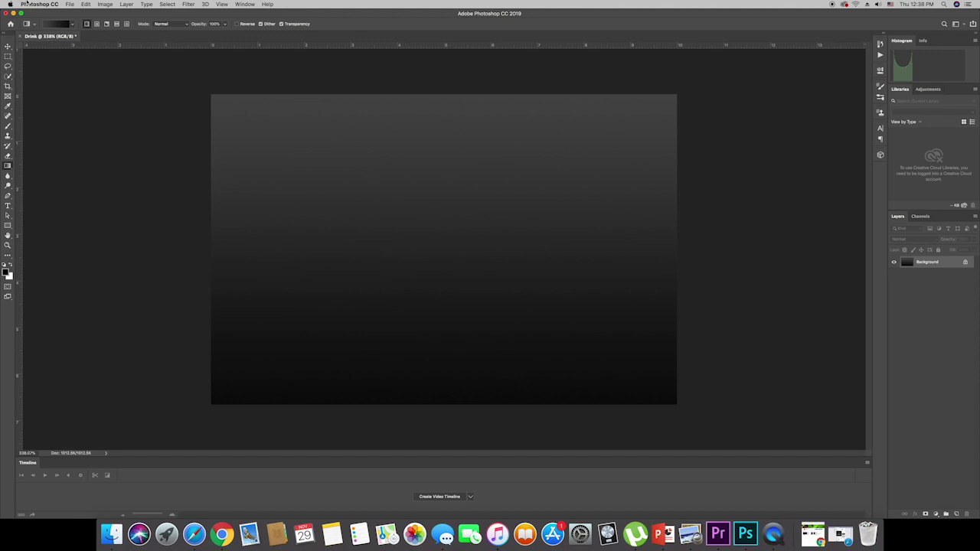
Save as Drink.psd in Photoshop format on the Desktop, replacing the existing file
{"action": "left_click", "coordinate": [71, 5]}
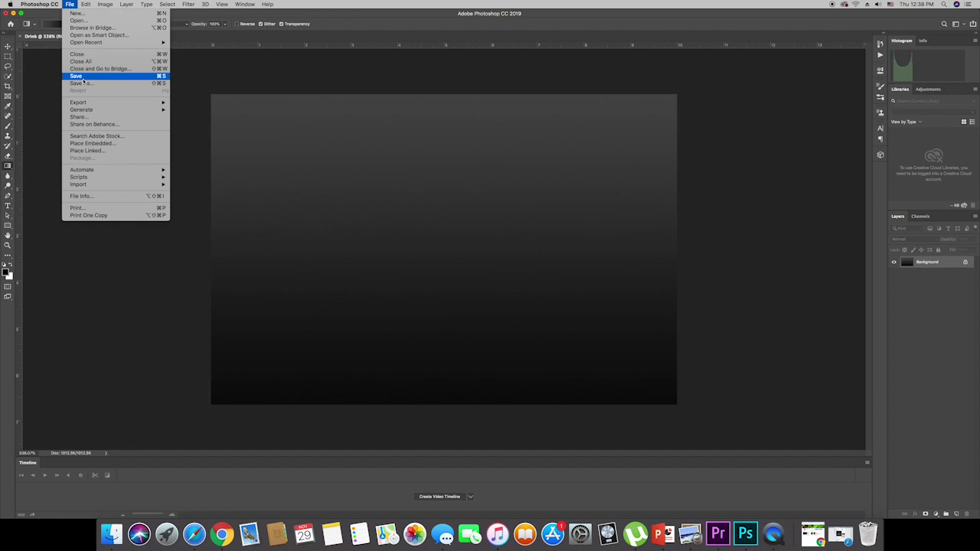
{"action": "left_click", "coordinate": [84, 80]}
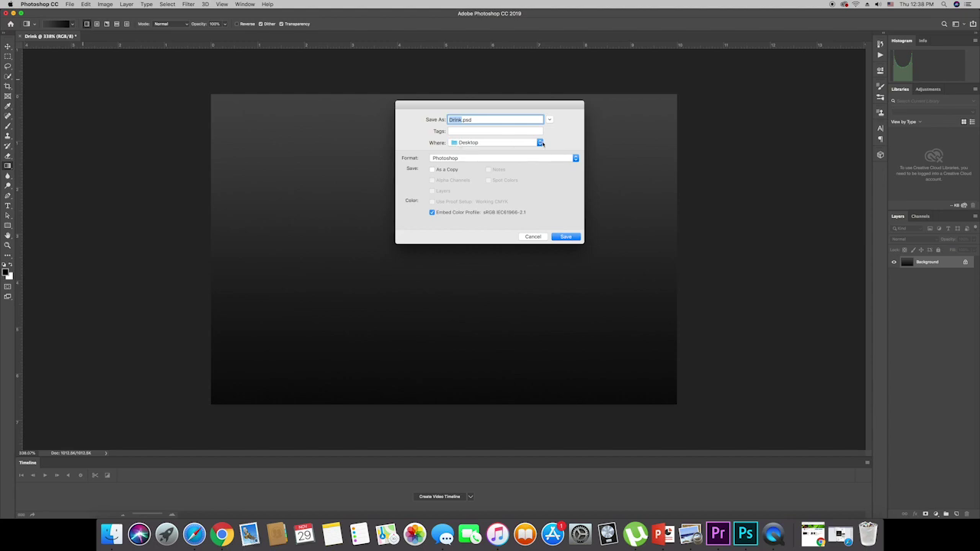
{"action": "left_click", "coordinate": [541, 142]}
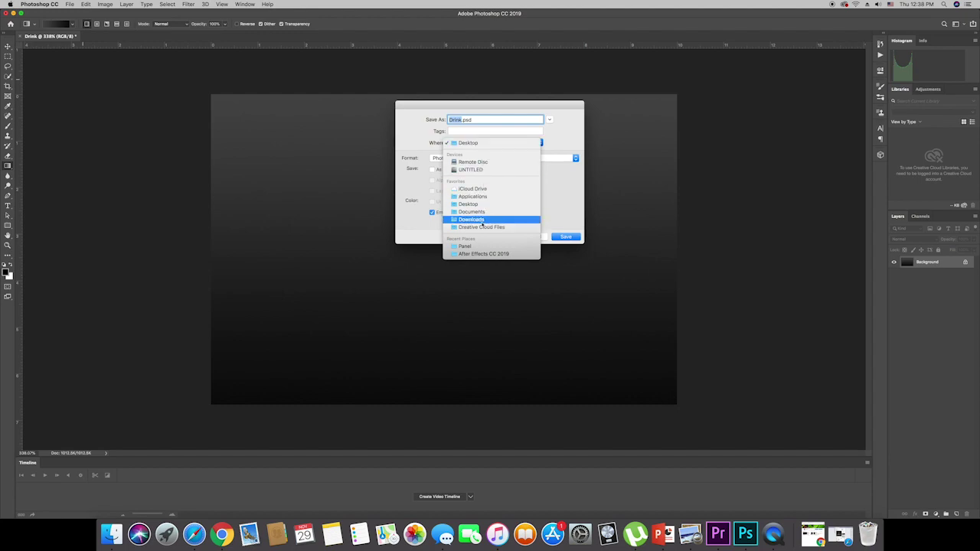
{"action": "left_click", "coordinate": [469, 204]}
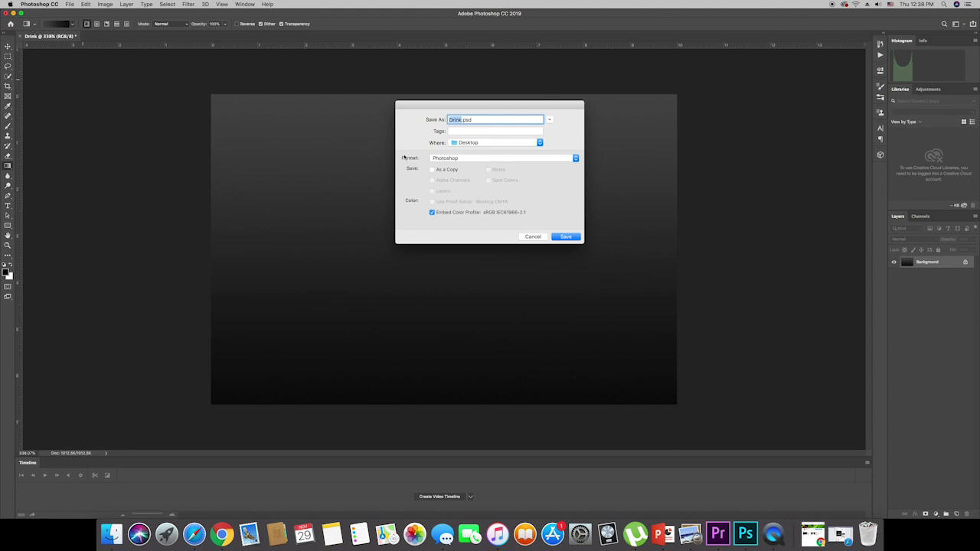
{"action": "left_click", "coordinate": [575, 159]}
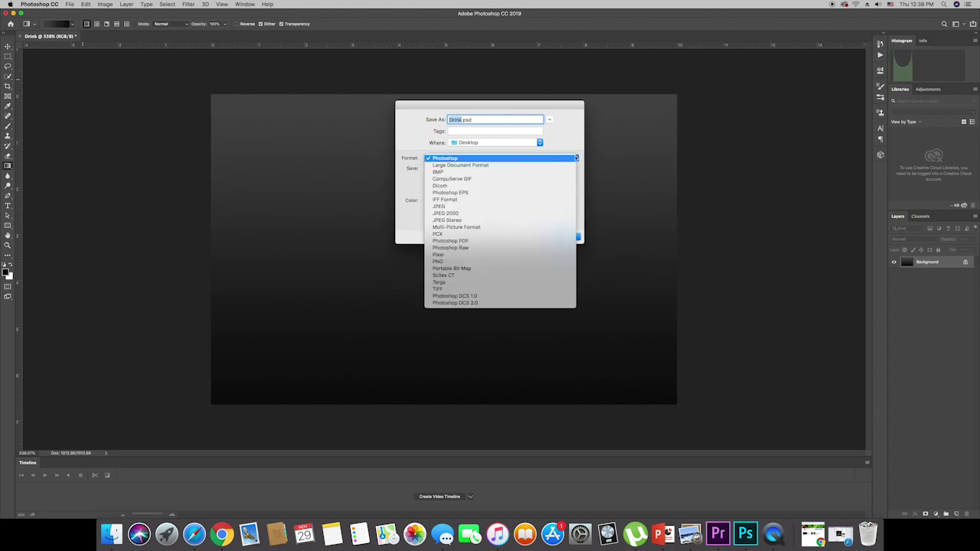
{"action": "left_click", "coordinate": [576, 158]}
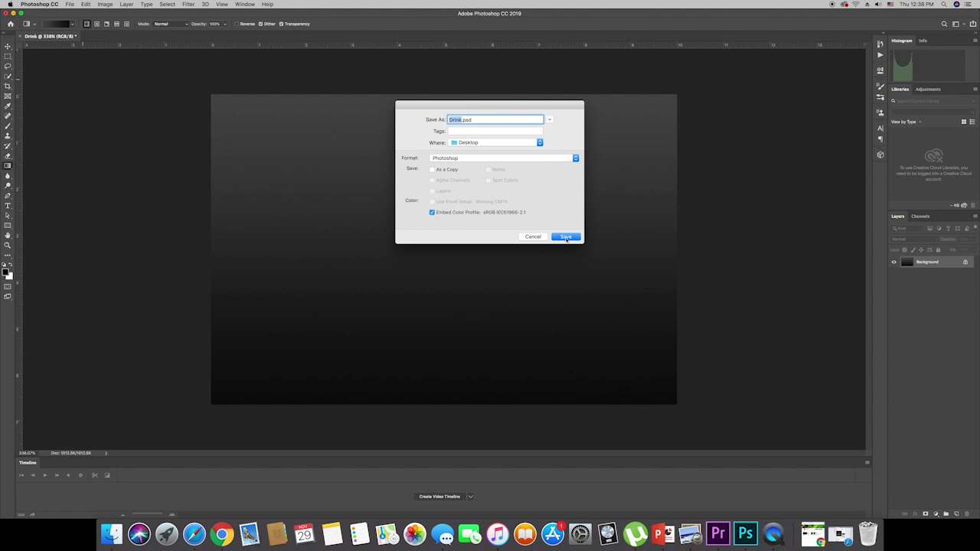
{"action": "left_click", "coordinate": [566, 236]}
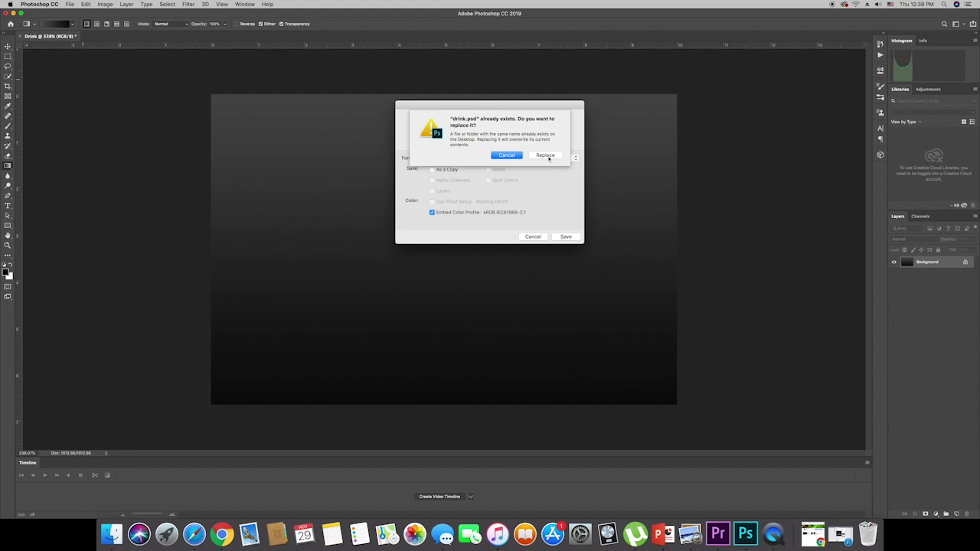
{"action": "left_click", "coordinate": [546, 156]}
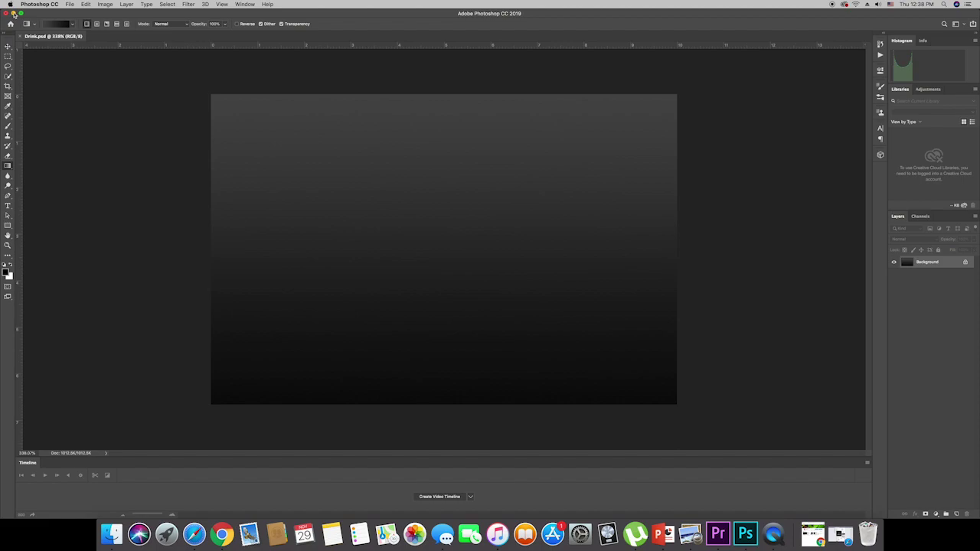
Minimize the Photoshop window to show drink.psd on the macOS Desktop
{"action": "left_click", "coordinate": [14, 13]}
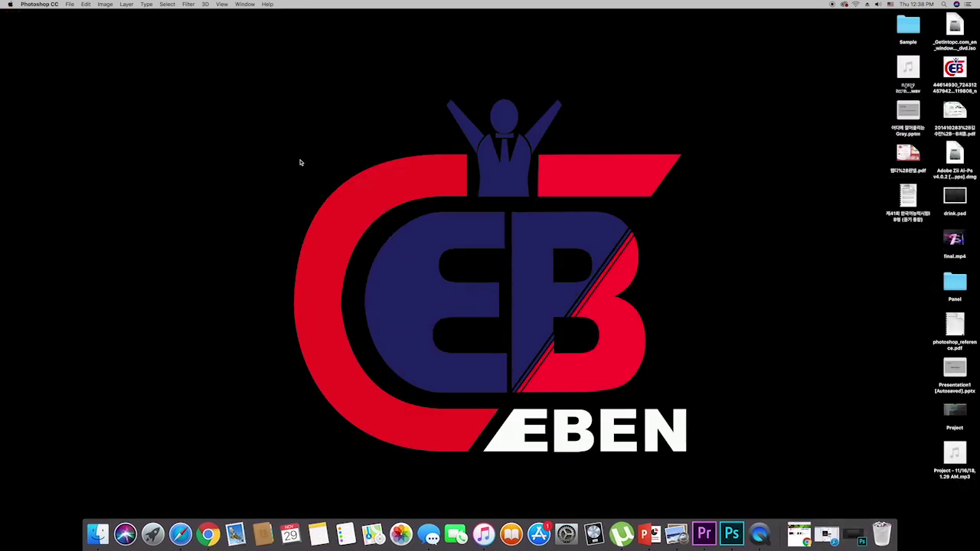